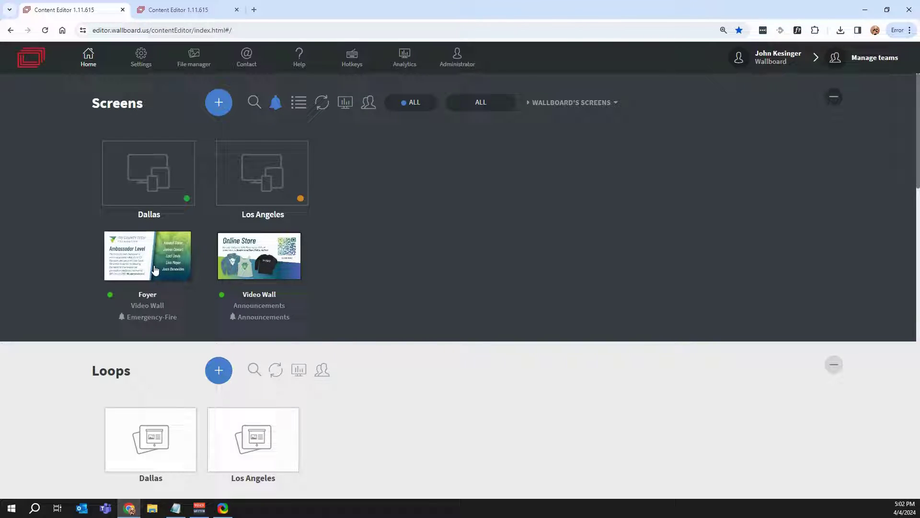
# Assign the Weather 10 content to the Foyer screen and send it.
pyautogui.rightClick(115, 248)
pyautogui.moveTo(116, 249)
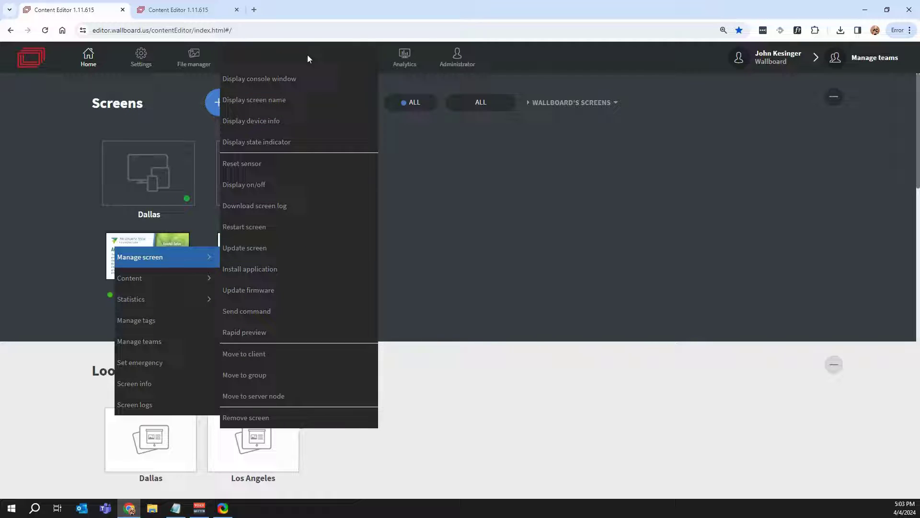
pyautogui.moveTo(307, 57)
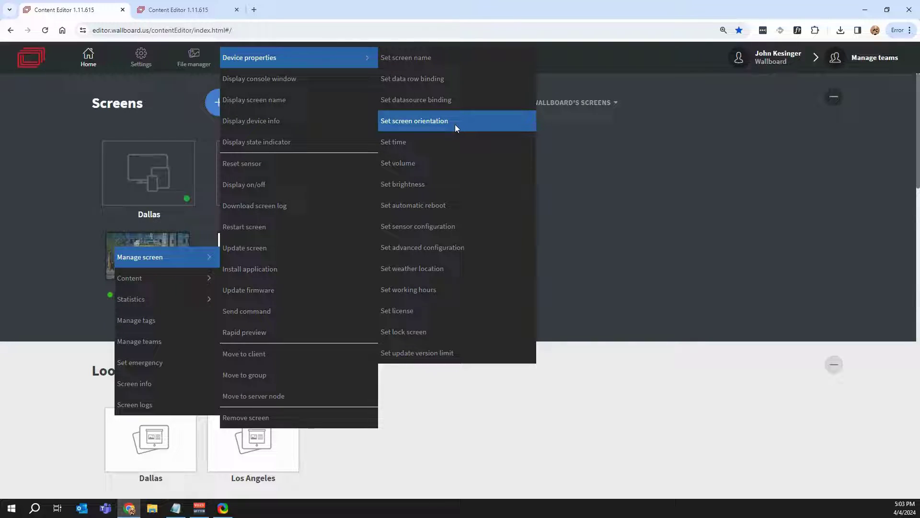
pyautogui.moveTo(183, 277)
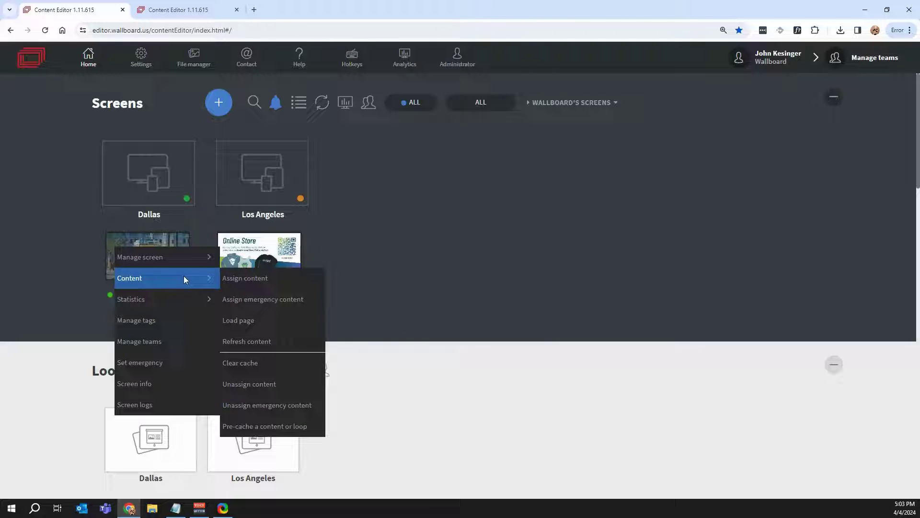
pyautogui.click(240, 278)
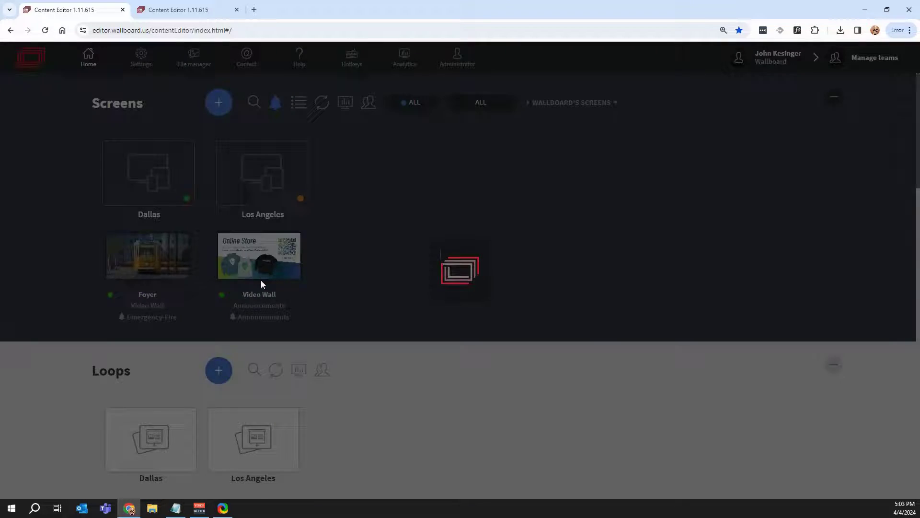
pyautogui.click(367, 273)
pyautogui.click(409, 320)
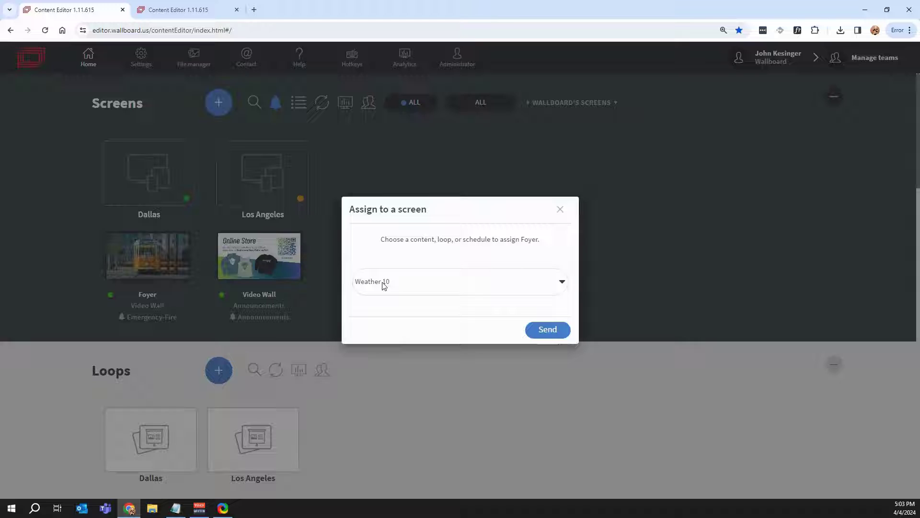
pyautogui.click(538, 329)
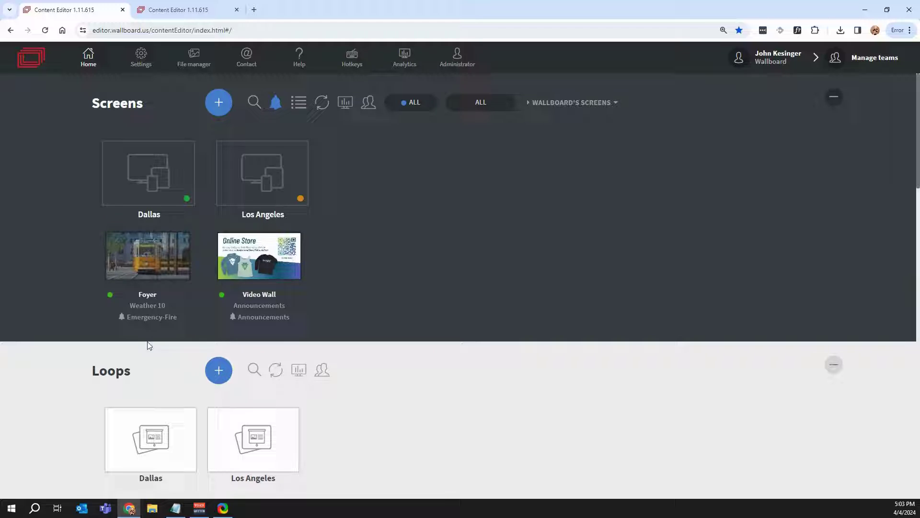
# Drag the portrait Video Wall loop onto the Foyer screen thumbnail.
pyautogui.scroll(-3, 139, 335)
pyautogui.scroll(1, 102, 269)
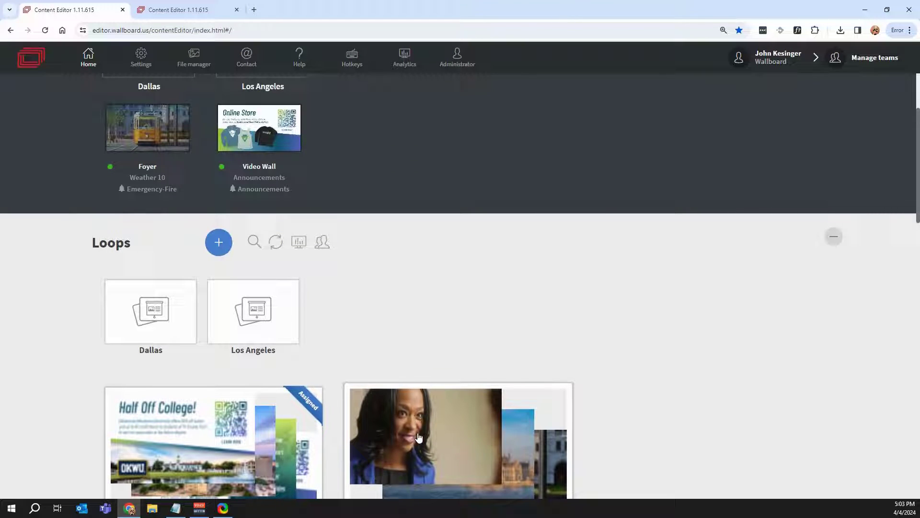
pyautogui.moveTo(418, 438); pyautogui.dragTo(148, 129)
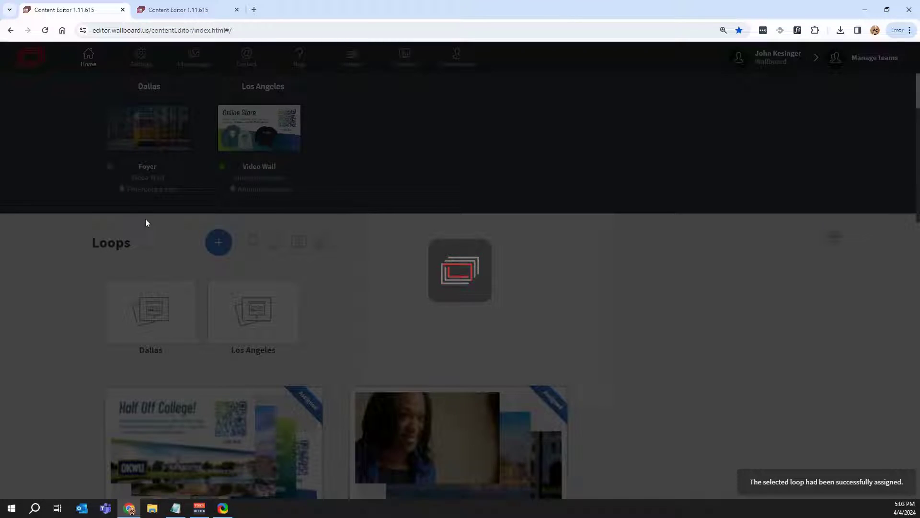
pyautogui.scroll(3, 150, 205)
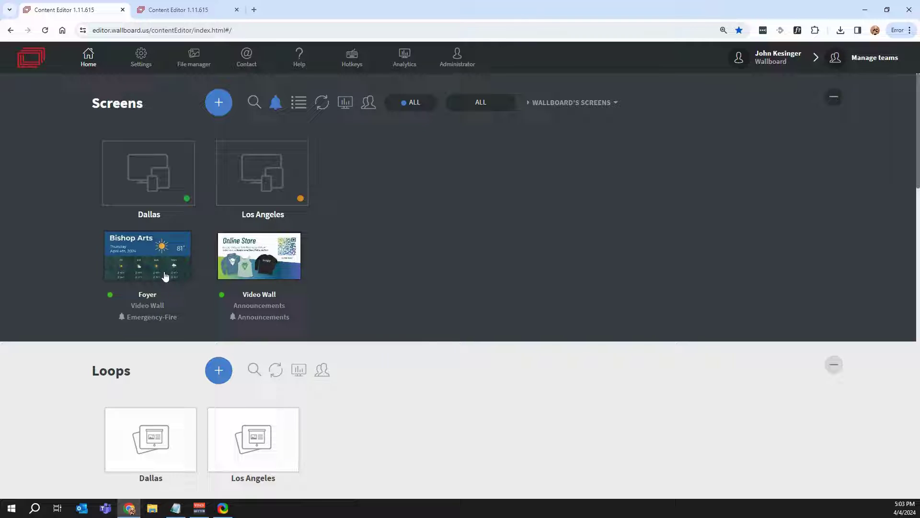
# Start adding a new screen, then close the Add screen form without saving.
pyautogui.click(220, 110)
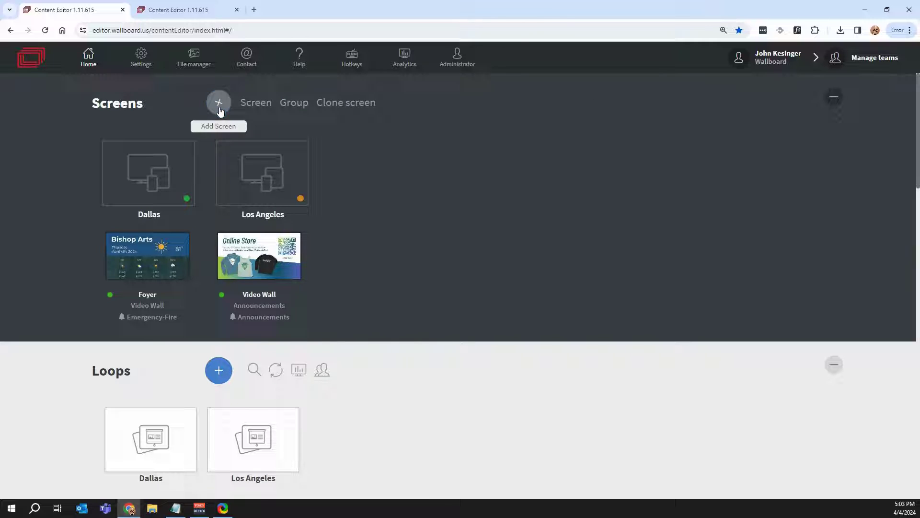
pyautogui.click(258, 102)
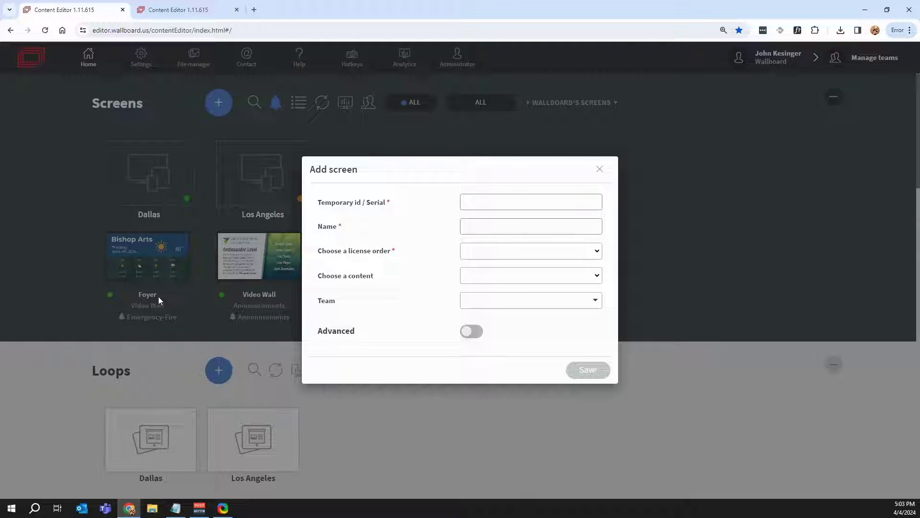
pyautogui.click(486, 228)
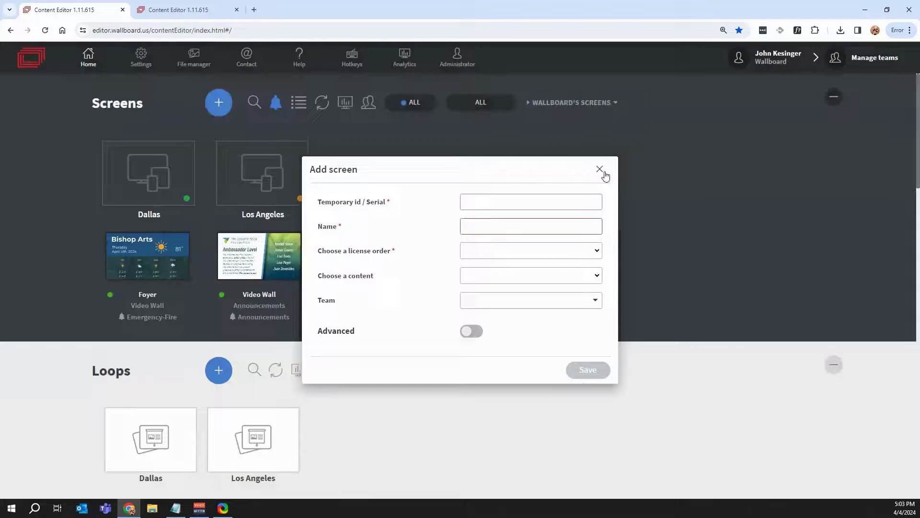
pyautogui.click(599, 169)
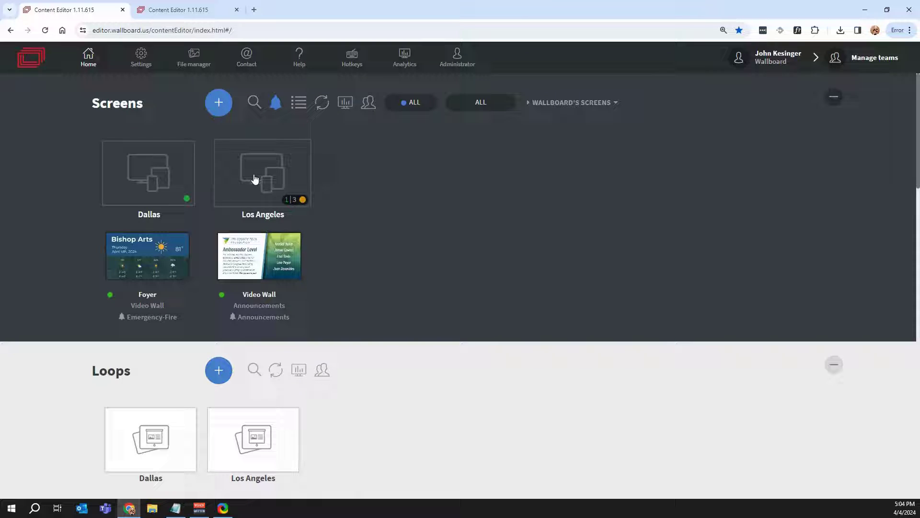
# In the Dallas group, assign the portrait loop to the Lobby TV screen.
pyautogui.click(160, 174)
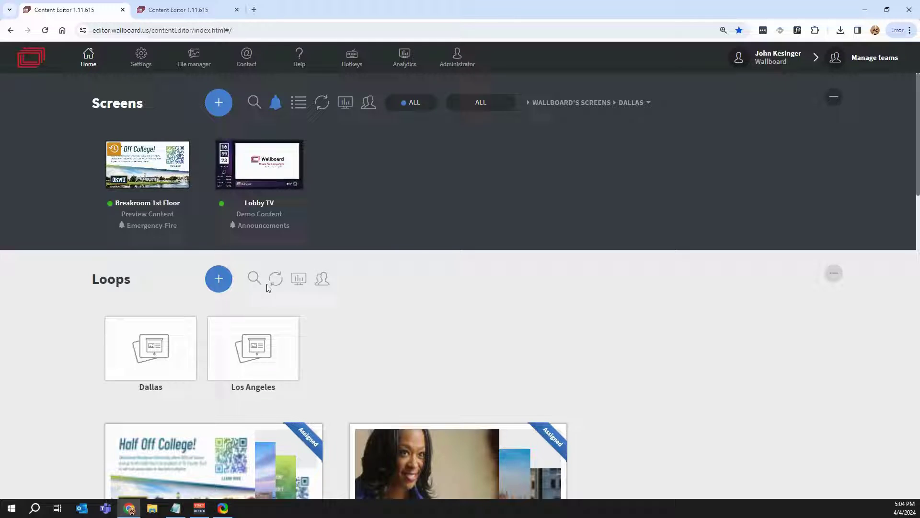
pyautogui.scroll(-1, 269, 286)
pyautogui.moveTo(386, 394); pyautogui.dragTo(287, 132)
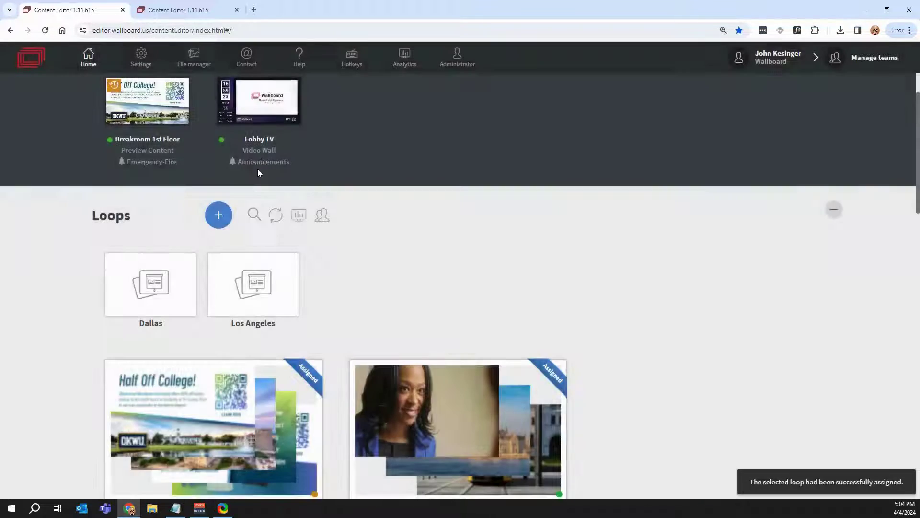
pyautogui.scroll(1, 258, 173)
# Back at the top-level screens, assign the Half Off College loop to the Dallas folder.
pyautogui.click(548, 104)
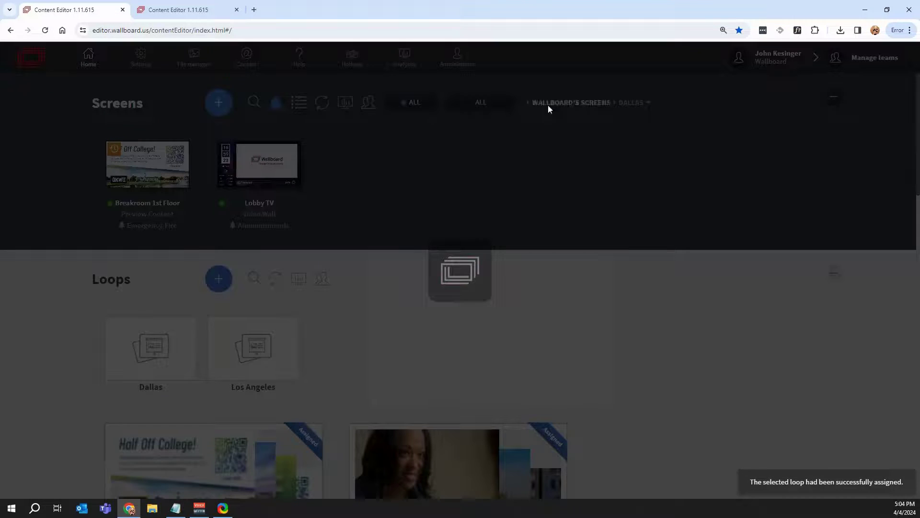
pyautogui.scroll(-5, 189, 279)
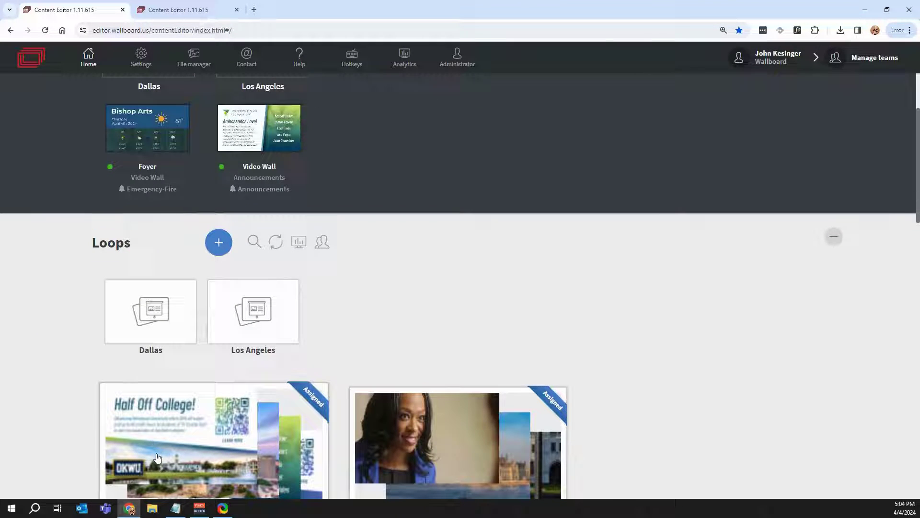
pyautogui.moveTo(223, 434); pyautogui.dragTo(146, 173)
pyautogui.scroll(3, 158, 202)
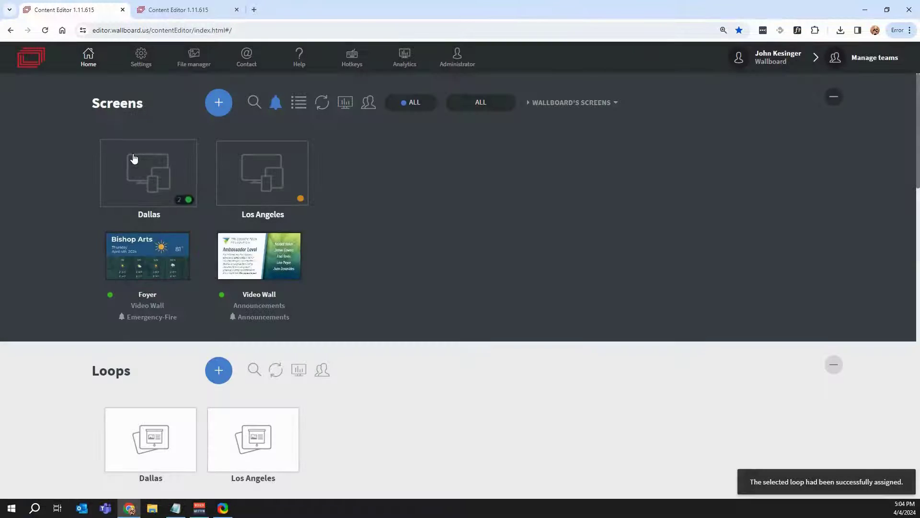
# Browse the Dallas group's options without changes, then reopen the Dallas group.
pyautogui.rightClick(134, 158)
pyautogui.moveTo(266, 164)
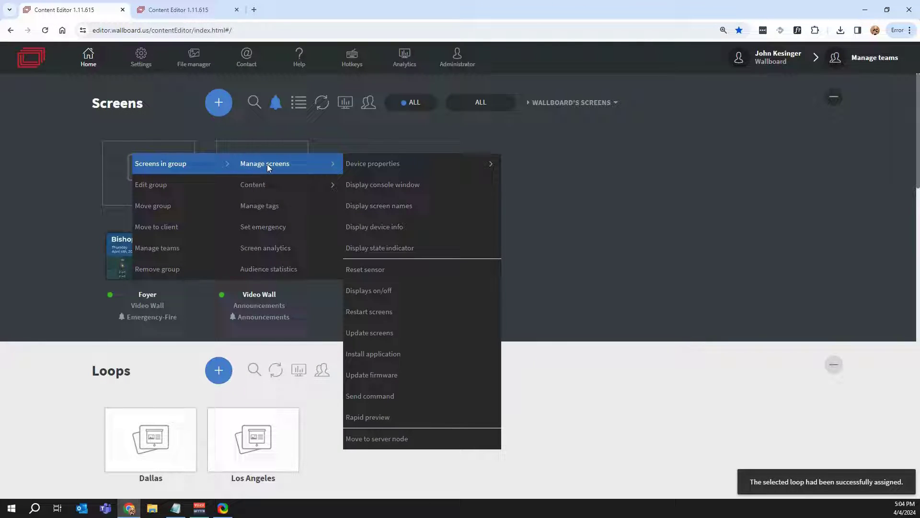
pyautogui.moveTo(404, 164)
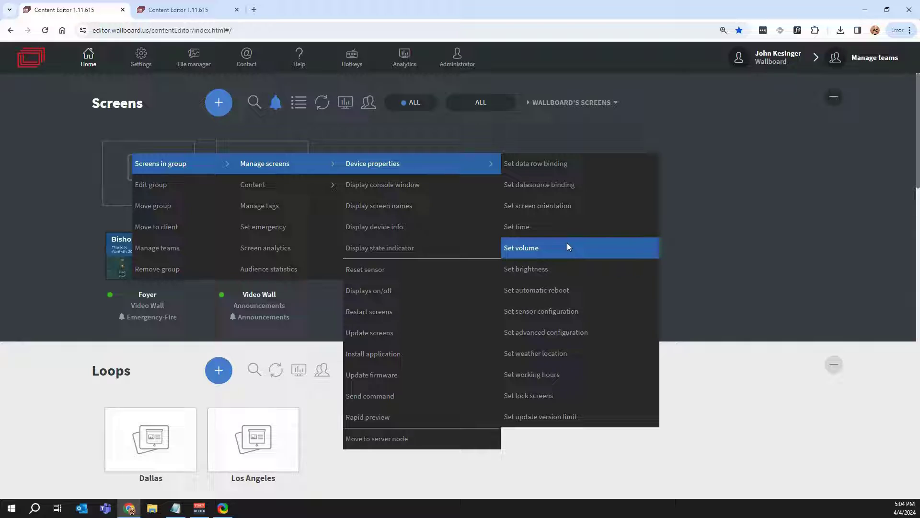
pyautogui.click(441, 144)
pyautogui.click(182, 171)
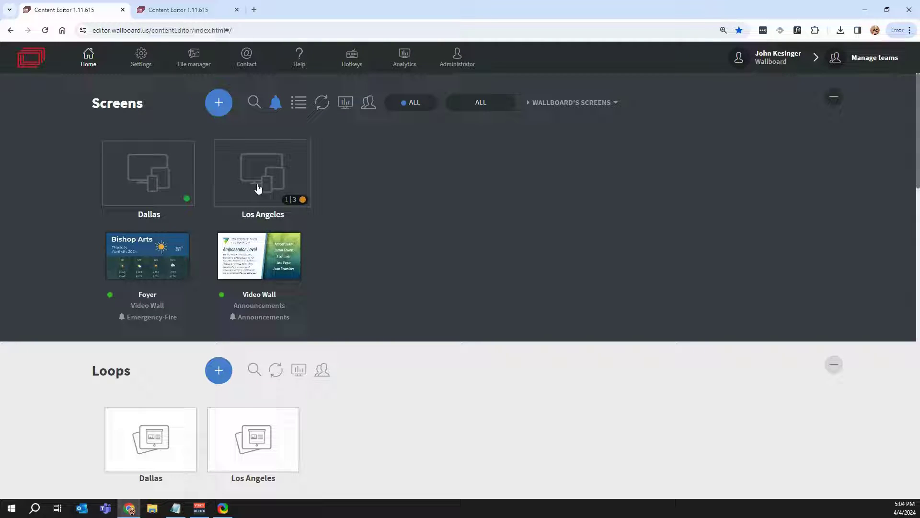
# Limit the team view to the Dallas team only.
pyautogui.click(843, 67)
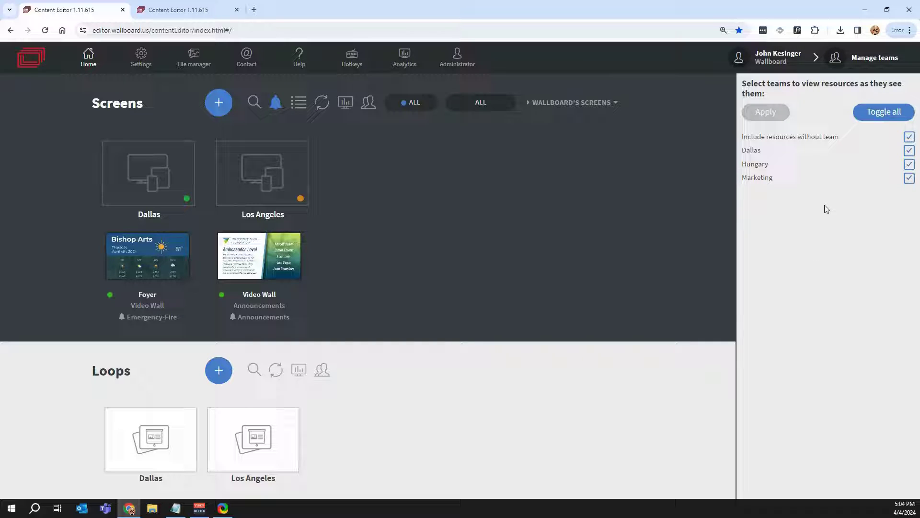
pyautogui.click(889, 114)
pyautogui.click(909, 151)
pyautogui.click(772, 114)
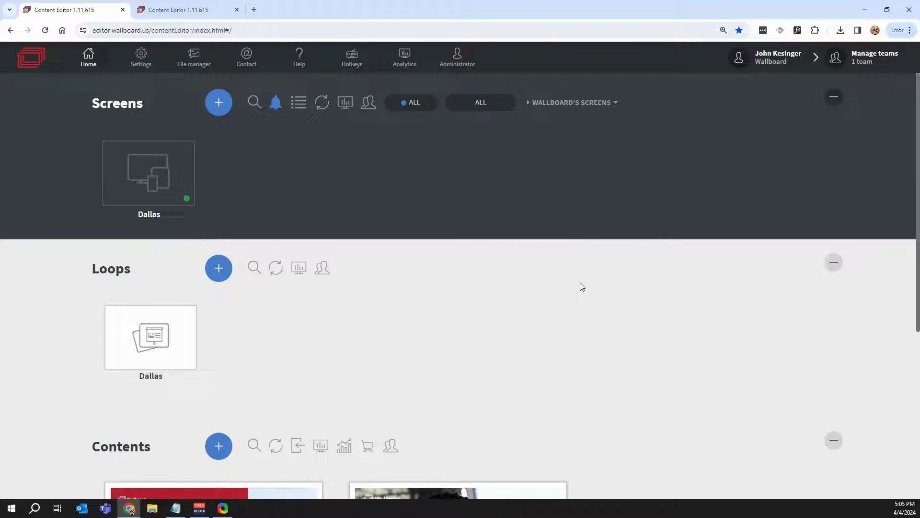
# Review the Dallas screen group, then show resources from all teams again.
pyautogui.click(130, 168)
pyautogui.scroll(-3, 153, 178)
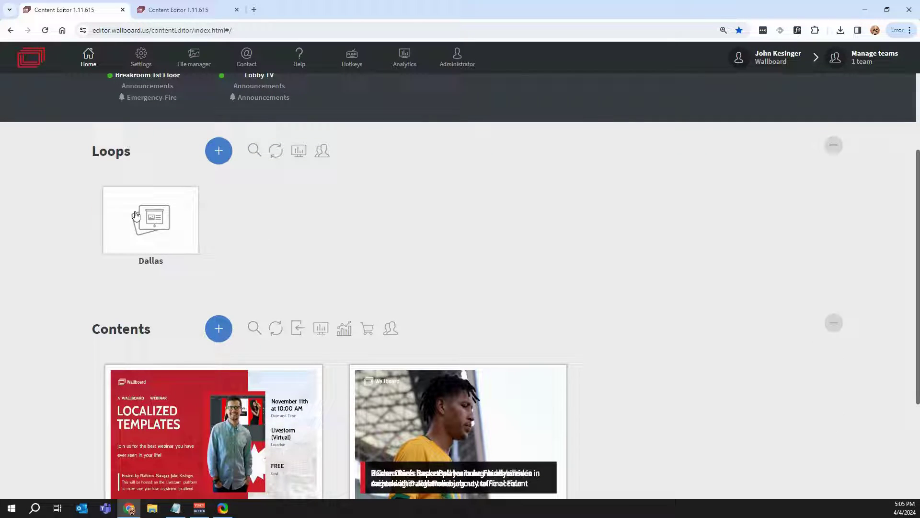
pyautogui.scroll(-2, 137, 235)
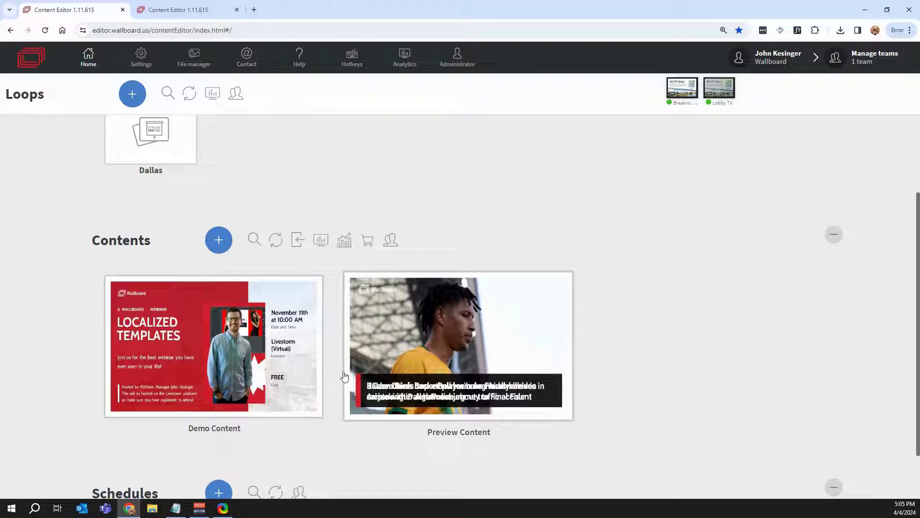
pyautogui.scroll(5, 348, 394)
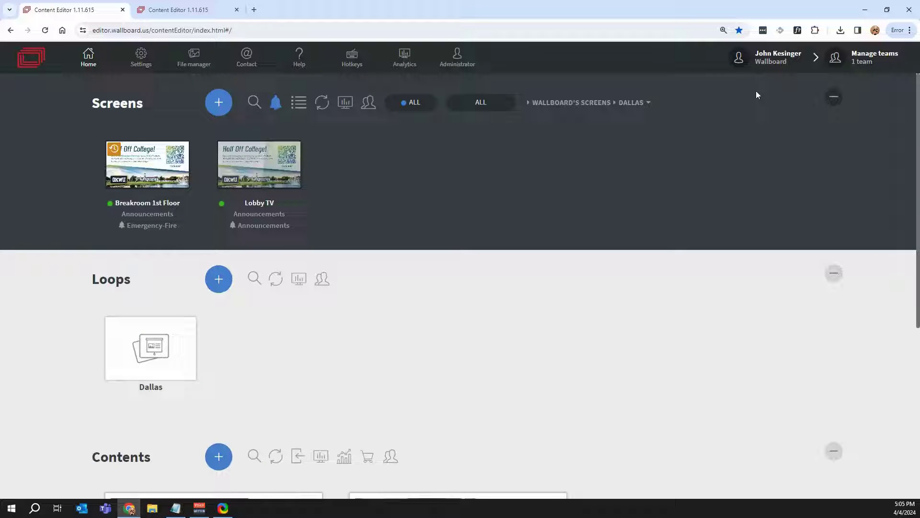
pyautogui.click(835, 60)
pyautogui.click(780, 112)
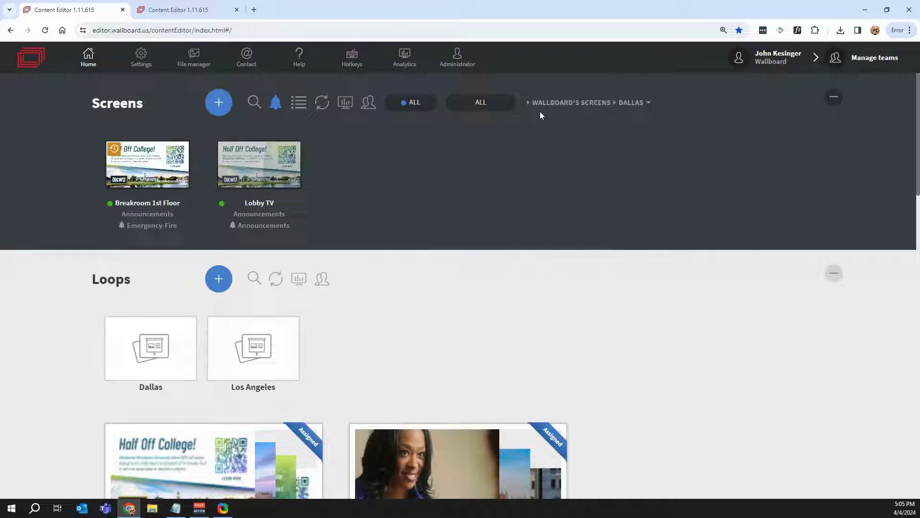
# Return to the overview and open the Announcements loop for editing.
pyautogui.click(571, 103)
pyautogui.scroll(-3, 281, 311)
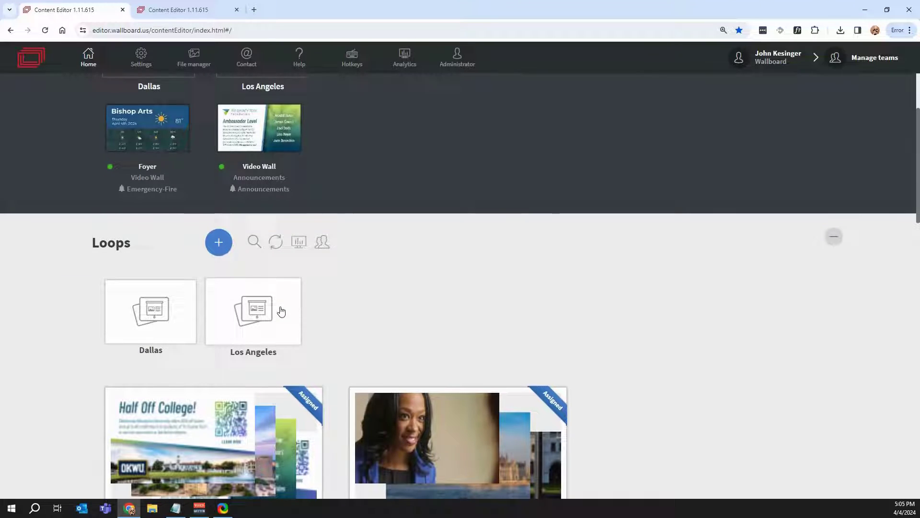
pyautogui.scroll(-1, 282, 311)
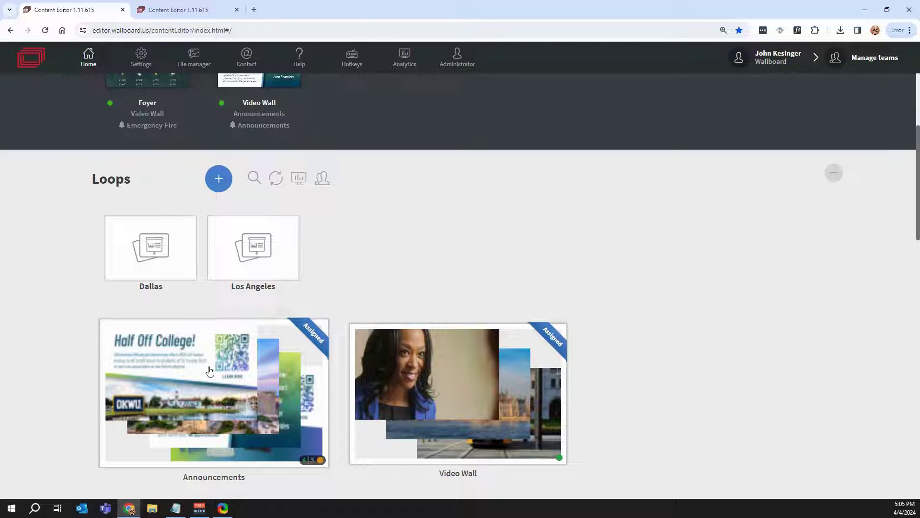
pyautogui.click(154, 346)
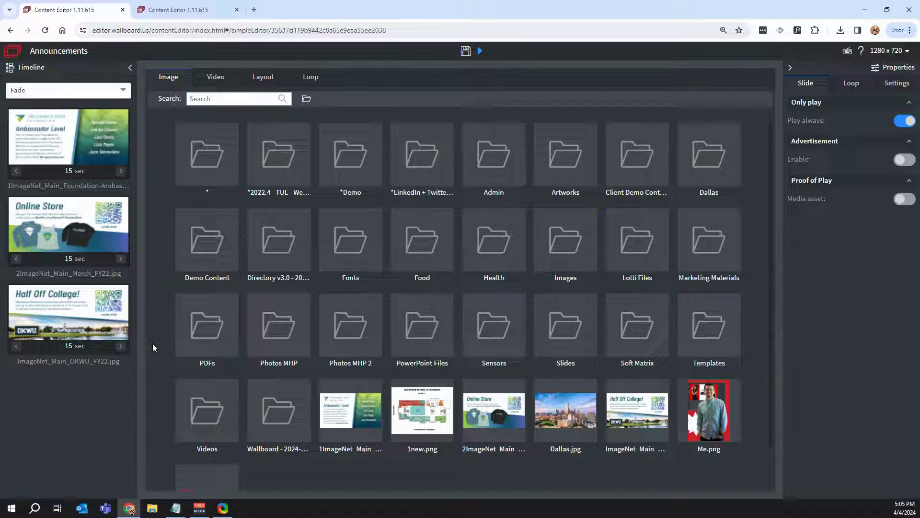
# Move the Ambassador slide down so Online Store comes first.
pyautogui.moveTo(79, 319)
pyautogui.moveTo(51, 134)
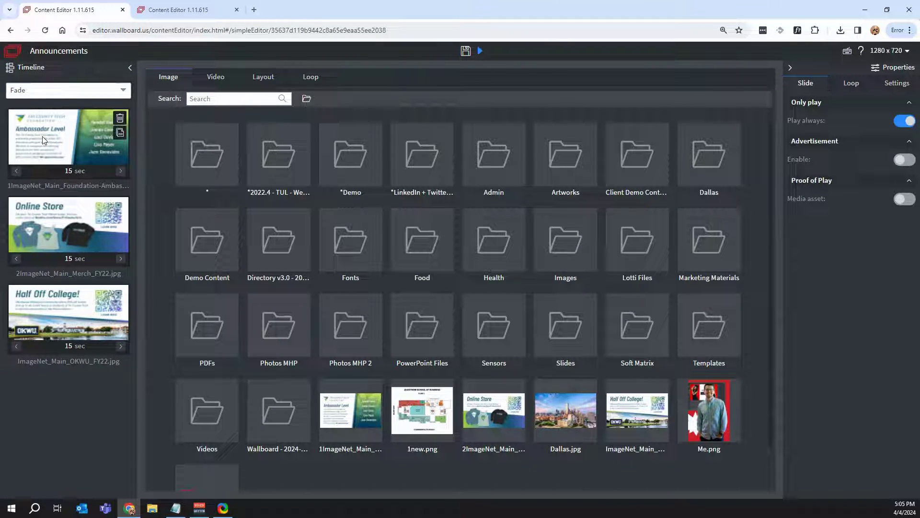
pyautogui.moveTo(67, 139); pyautogui.dragTo(88, 272)
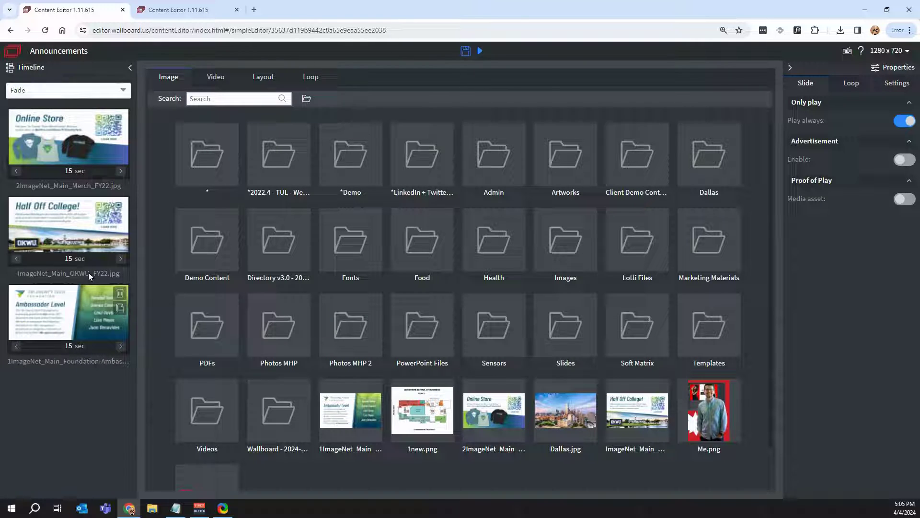
# Insert Dallas.jpg from the image library as the second slide.
pyautogui.moveTo(70, 315)
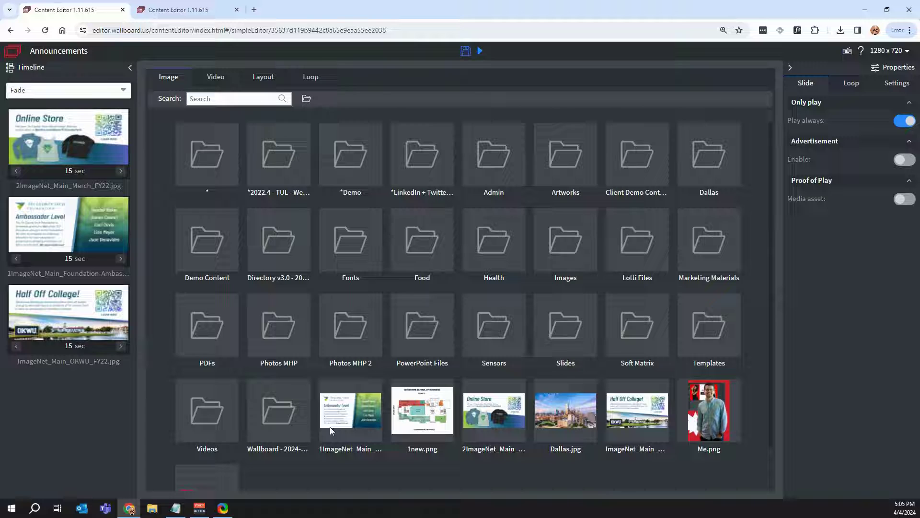
pyautogui.click(203, 79)
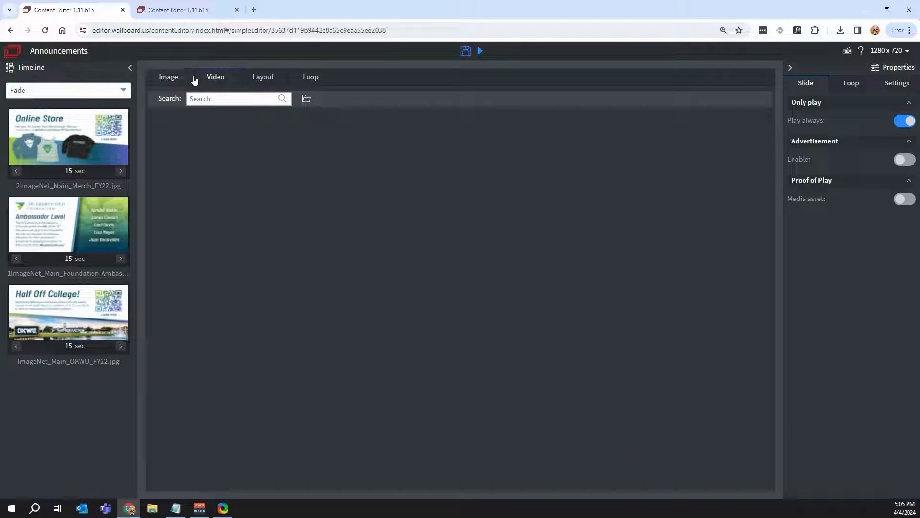
pyautogui.click(168, 78)
pyautogui.moveTo(573, 411); pyautogui.dragTo(68, 216)
# Set all four slide durations to 10 seconds.
pyautogui.click(79, 171)
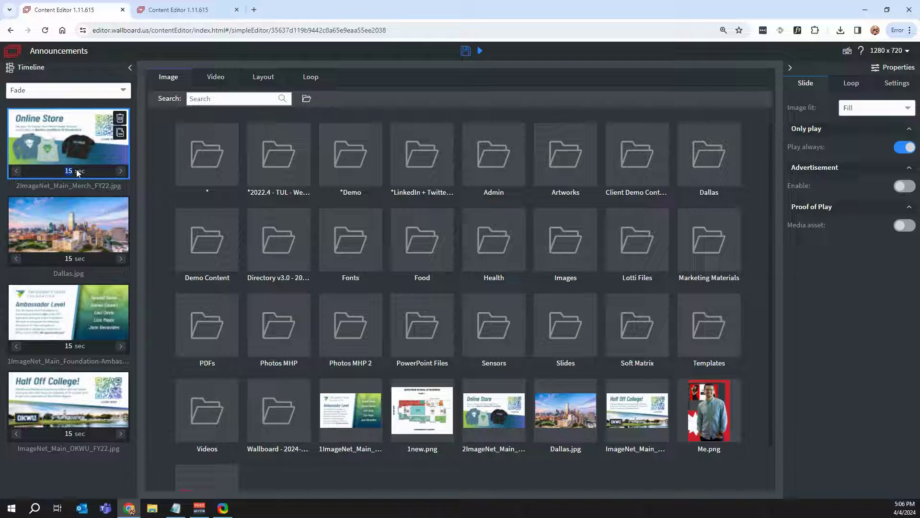
pyautogui.write('10')
pyautogui.click(84, 264)
pyautogui.write('10')
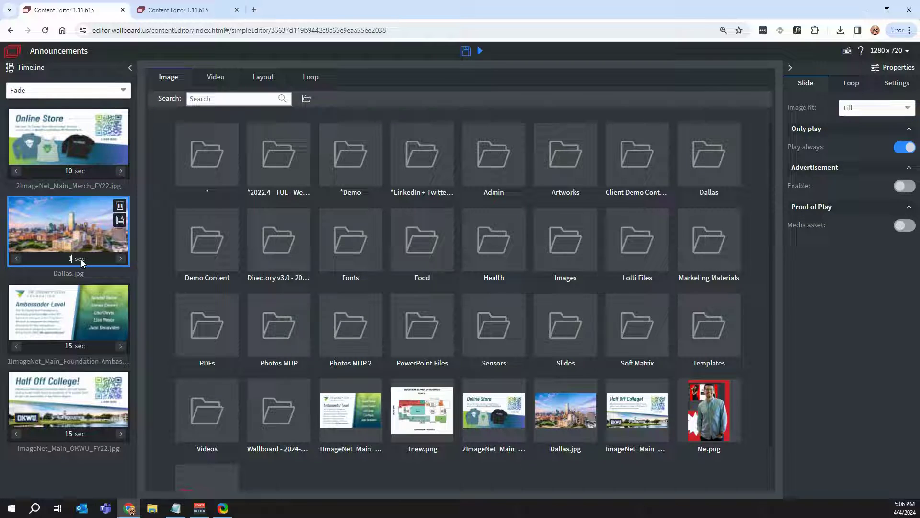
pyautogui.click(82, 347)
pyautogui.write('10')
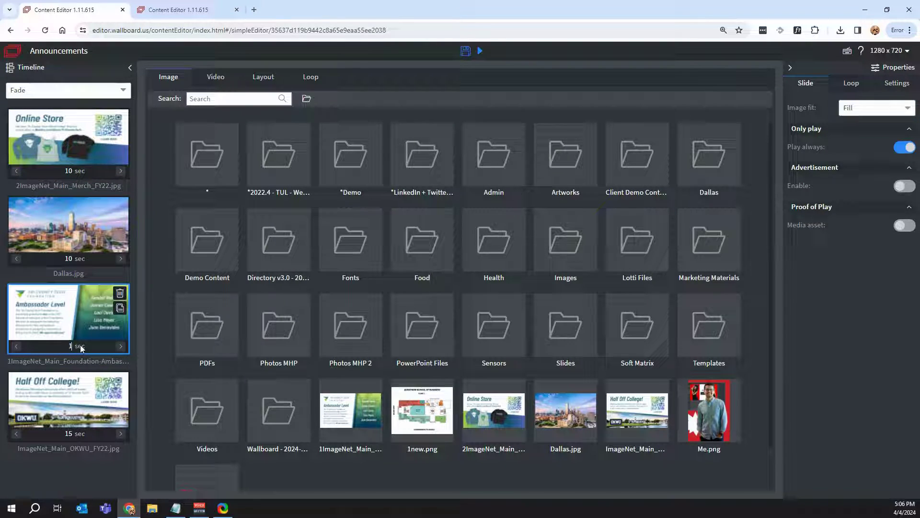
pyautogui.click(83, 433)
pyautogui.write('10')
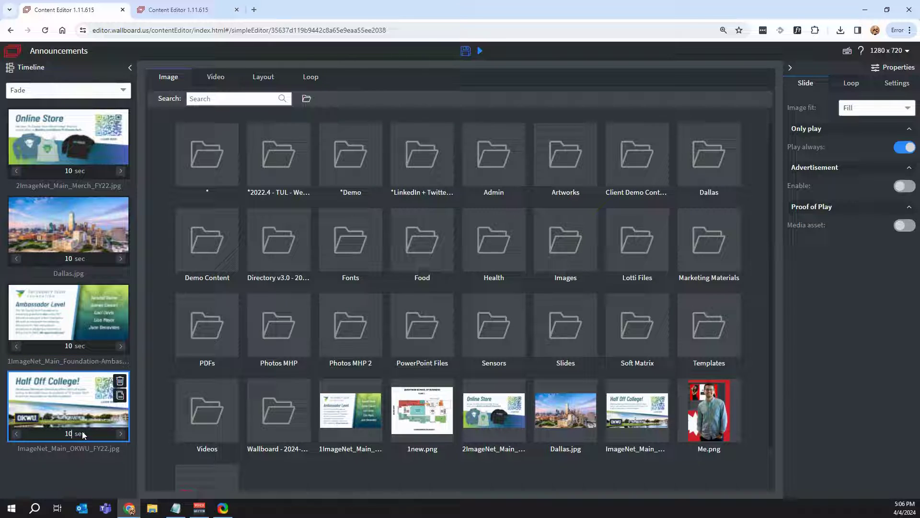
pyautogui.click(480, 51)
pyautogui.click(481, 52)
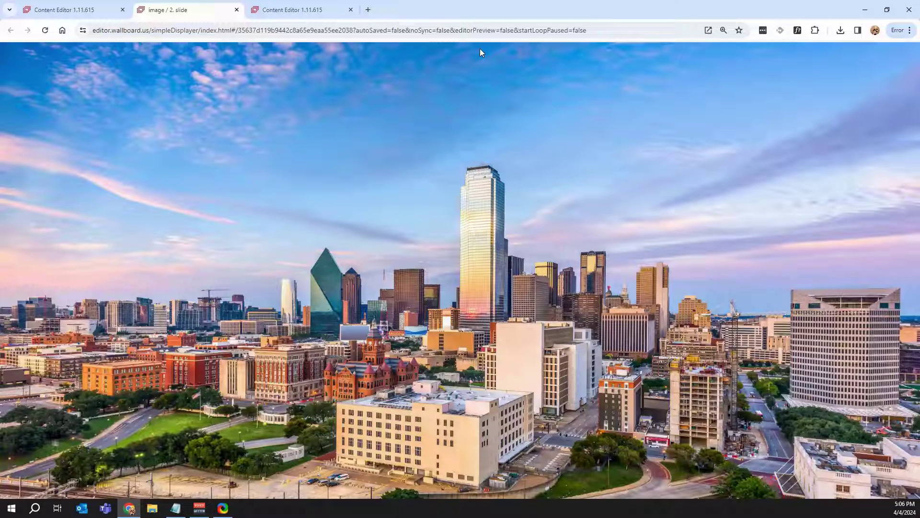
pyautogui.click(334, 31)
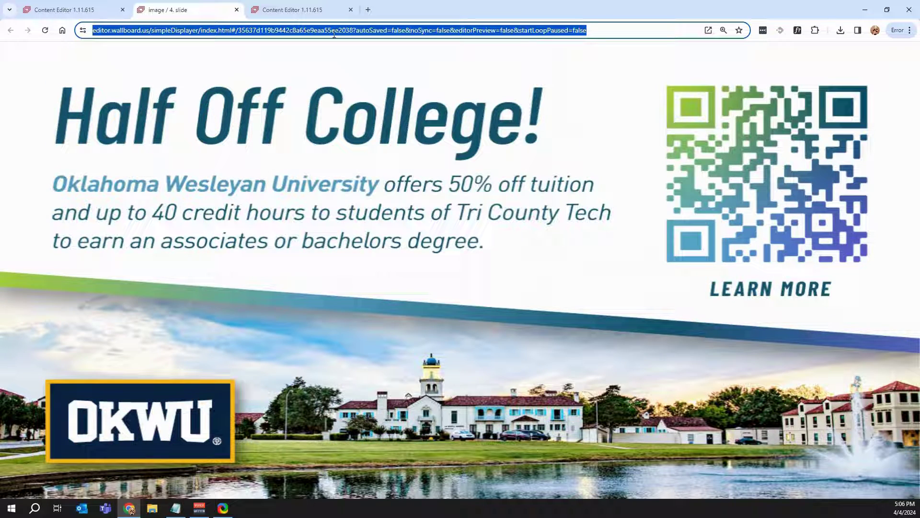
# Turn off Play always for the Dallas slide and date it 2024/04/01 to 2024/04/30.
pyautogui.click(236, 10)
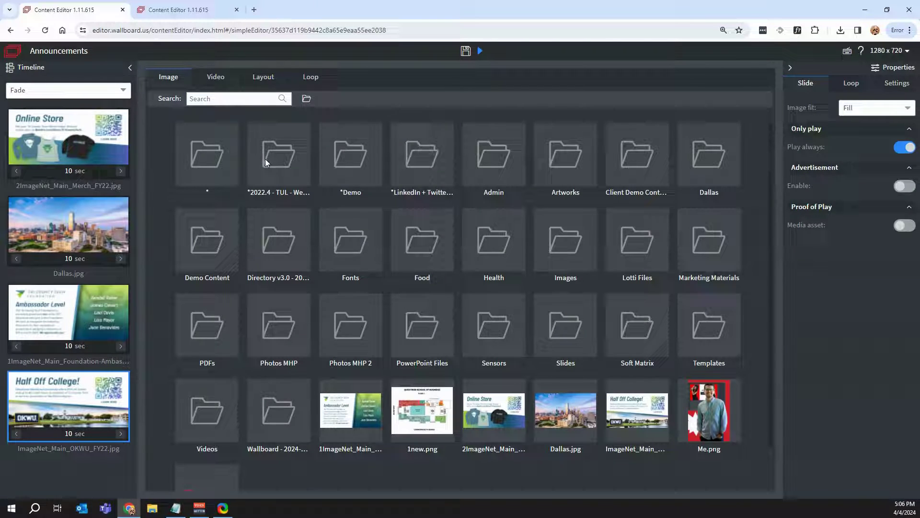
pyautogui.click(91, 221)
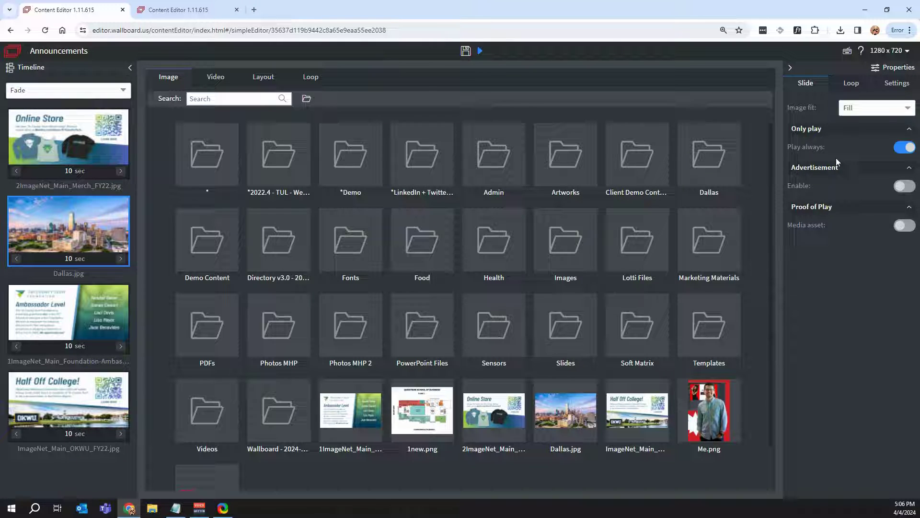
pyautogui.click(901, 148)
pyautogui.click(871, 186)
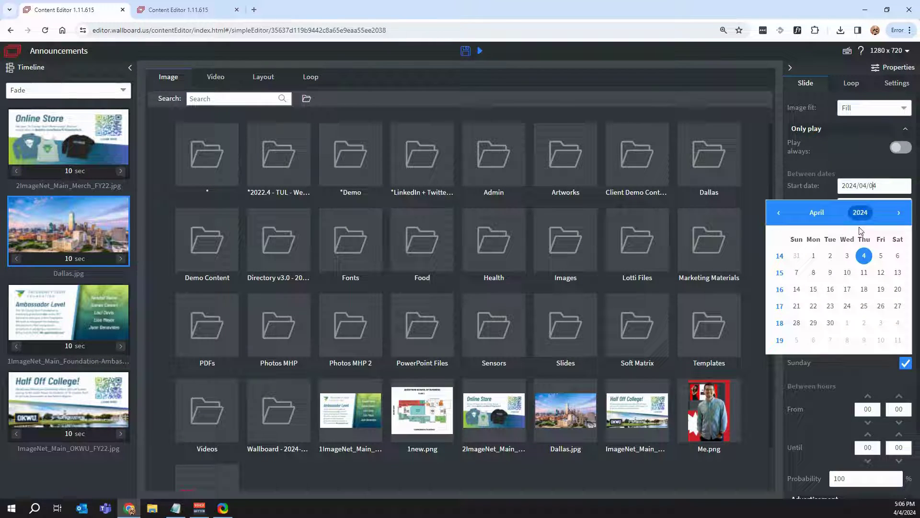
pyautogui.click(811, 258)
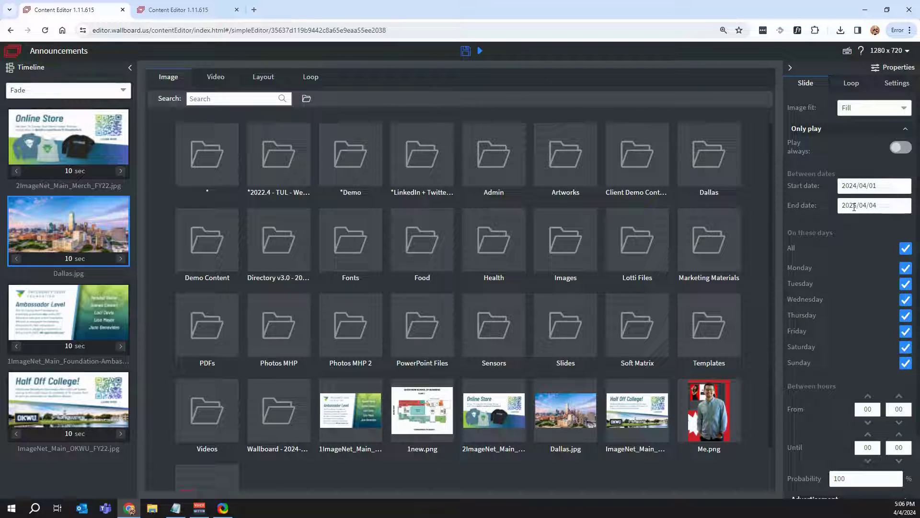
pyautogui.click(863, 205)
pyautogui.click(846, 344)
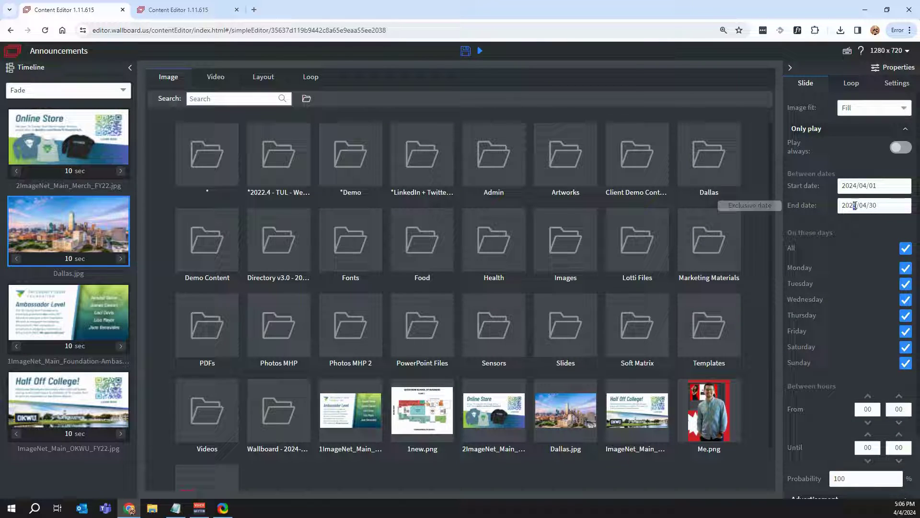
pyautogui.click(854, 207)
pyautogui.write('4')
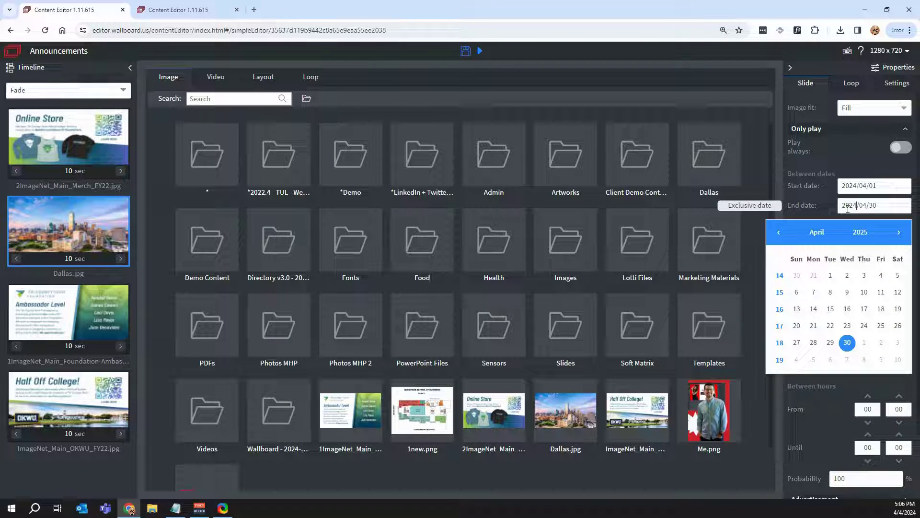
pyautogui.click(822, 201)
# Limit the Dallas slide's daily play window to 12:00 until 17:00.
pyautogui.click(868, 409)
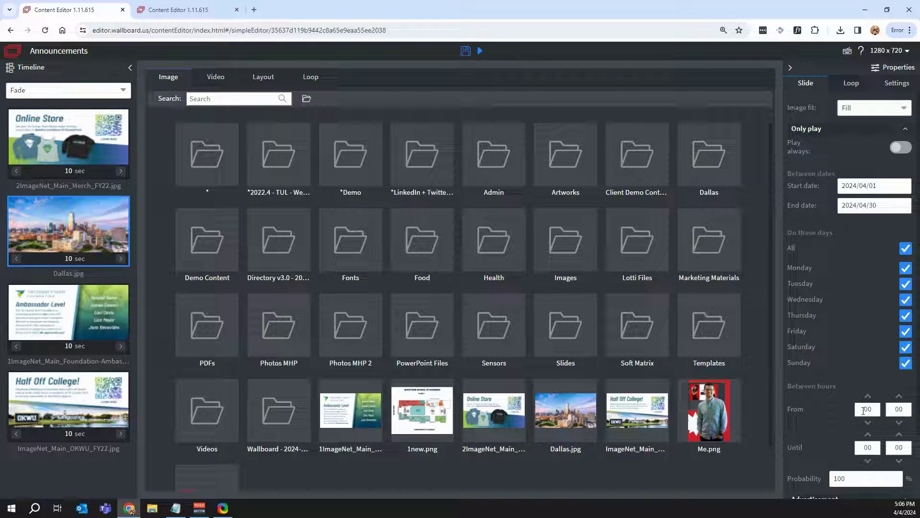
pyautogui.write('12')
pyautogui.click(869, 447)
pyautogui.write('17')
pyautogui.scroll(-1, 379, 313)
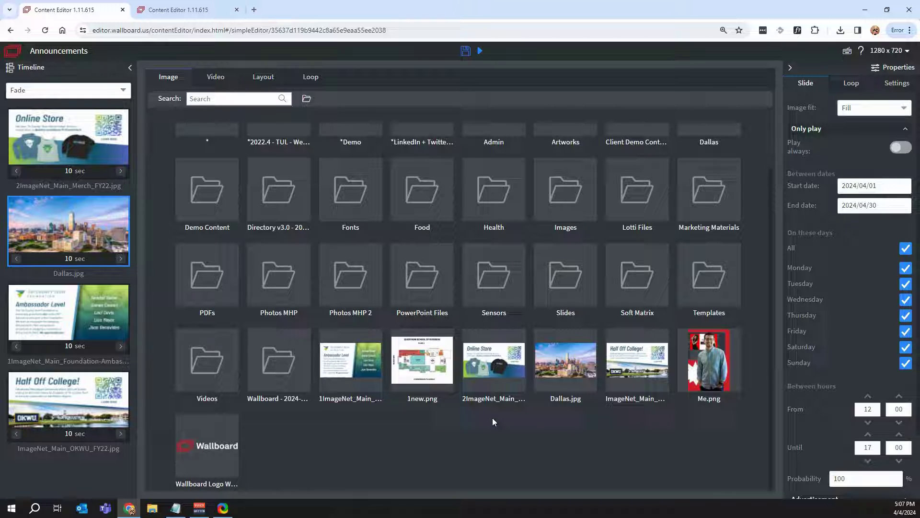
pyautogui.scroll(1, 333, 335)
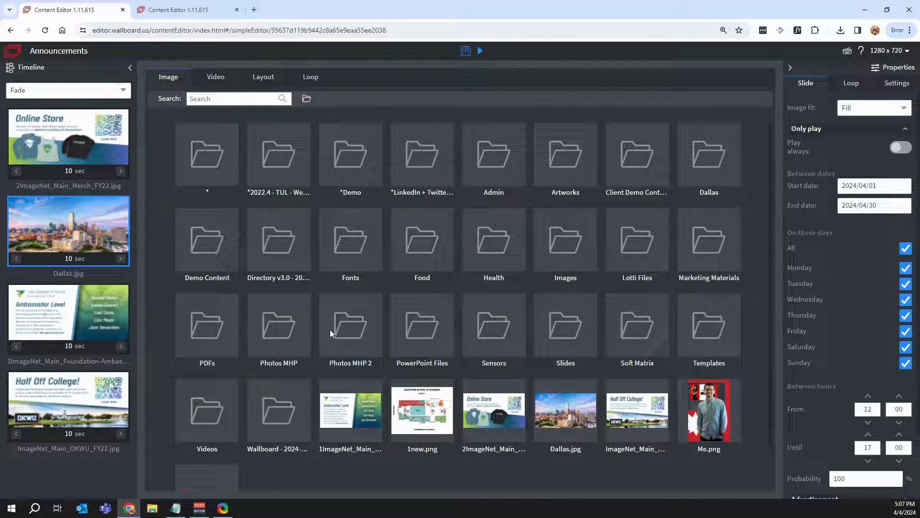
pyautogui.click(307, 99)
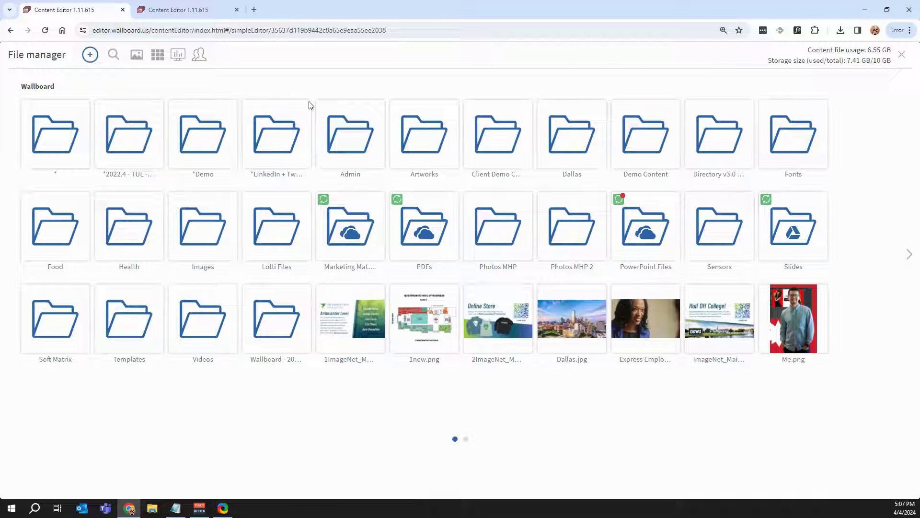
pyautogui.click(89, 54)
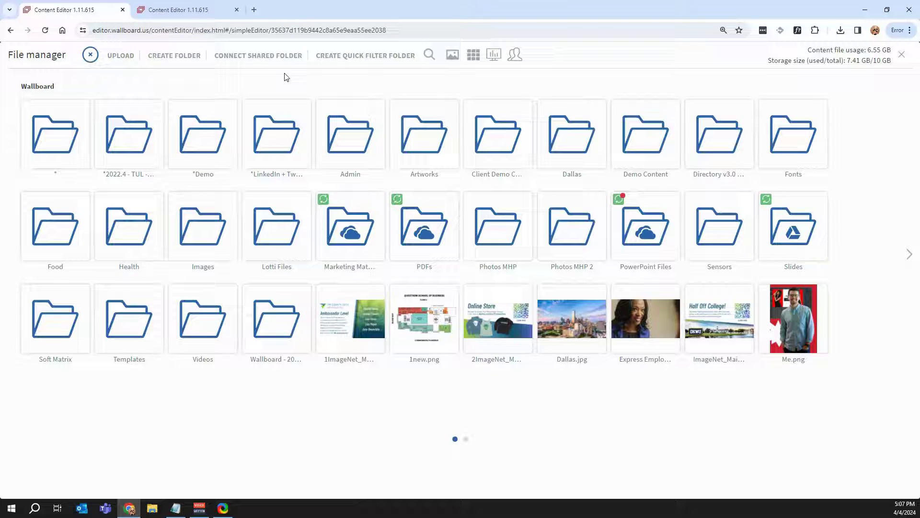
pyautogui.click(270, 58)
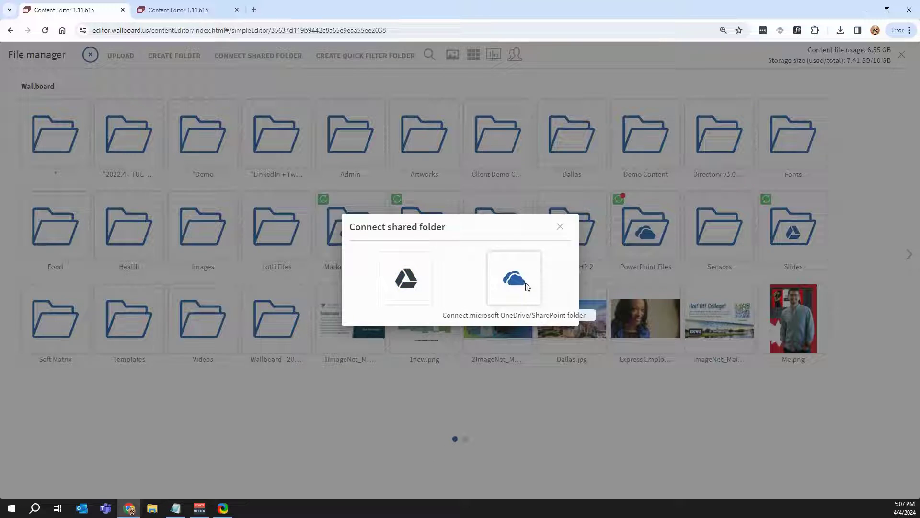
pyautogui.click(560, 227)
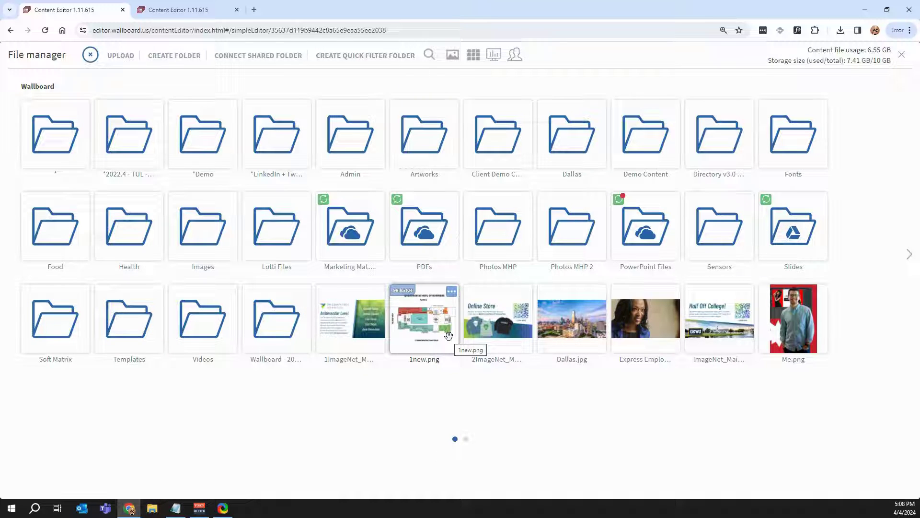
pyautogui.click(902, 55)
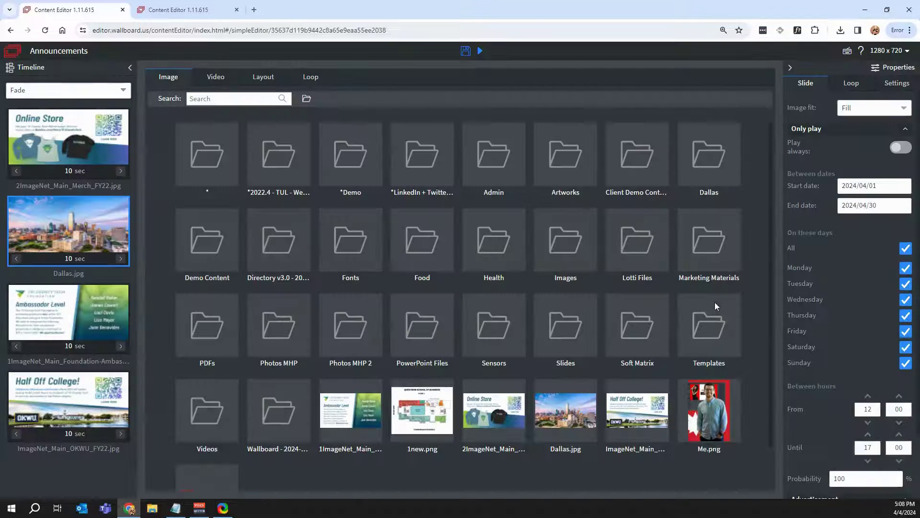
# Discard unsaved edits, return home, and open the Demo Content tile's context menu.
pyautogui.click(15, 51)
pyautogui.click(459, 311)
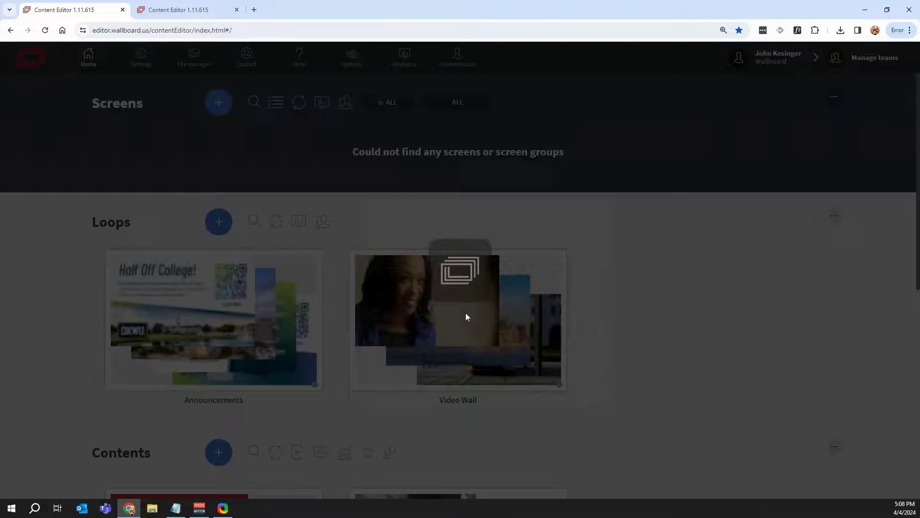
pyautogui.scroll(-5, 415, 291)
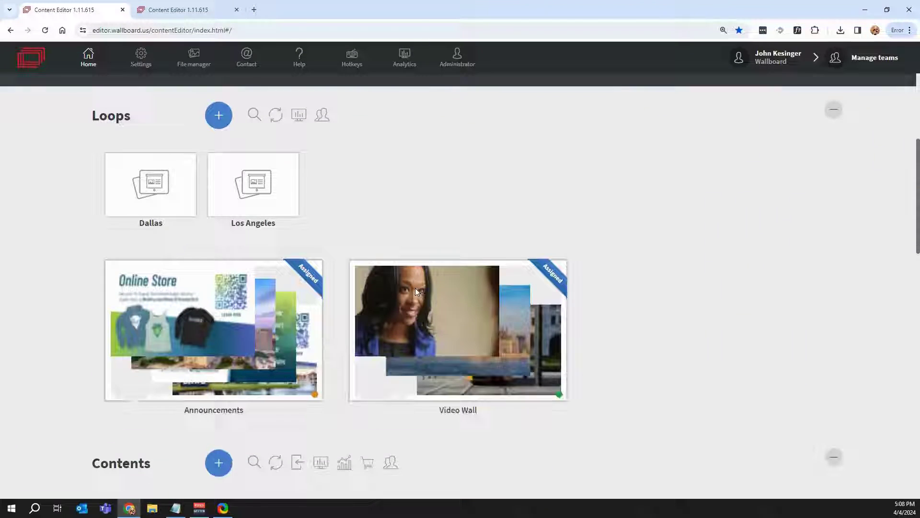
pyautogui.scroll(-4, 271, 292)
pyautogui.scroll(-2, 133, 185)
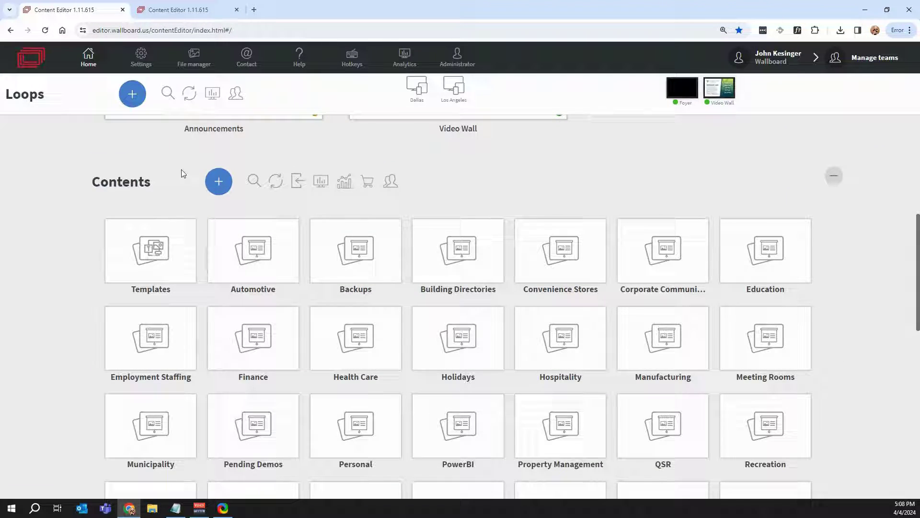
pyautogui.scroll(-7, 152, 202)
pyautogui.scroll(-1, 178, 339)
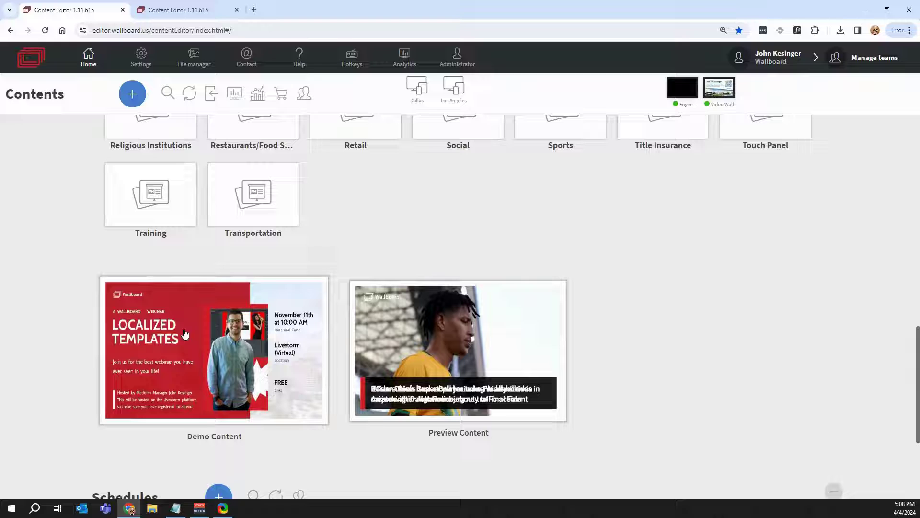
pyautogui.rightClick(184, 333)
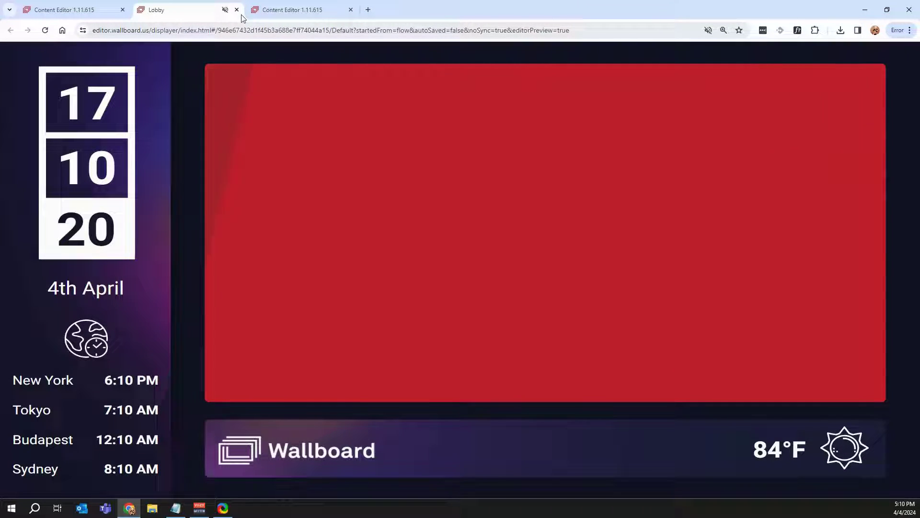
pyautogui.hotkey('ctrl', 'w')
# Open Demo Content and move Event Announcement above Weather in the Pages list.
pyautogui.click(134, 341)
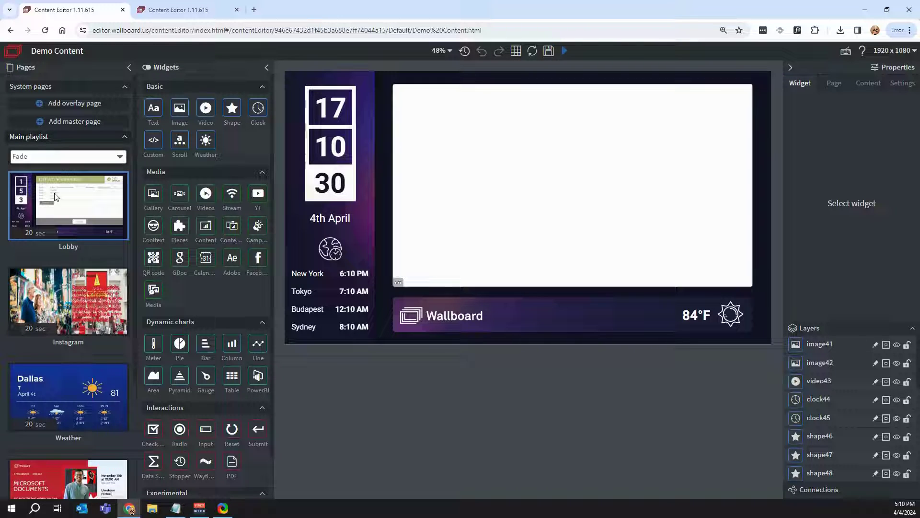
pyautogui.moveTo(47, 229)
pyautogui.scroll(-3, 46, 240)
pyautogui.moveTo(52, 300); pyautogui.dragTo(56, 235)
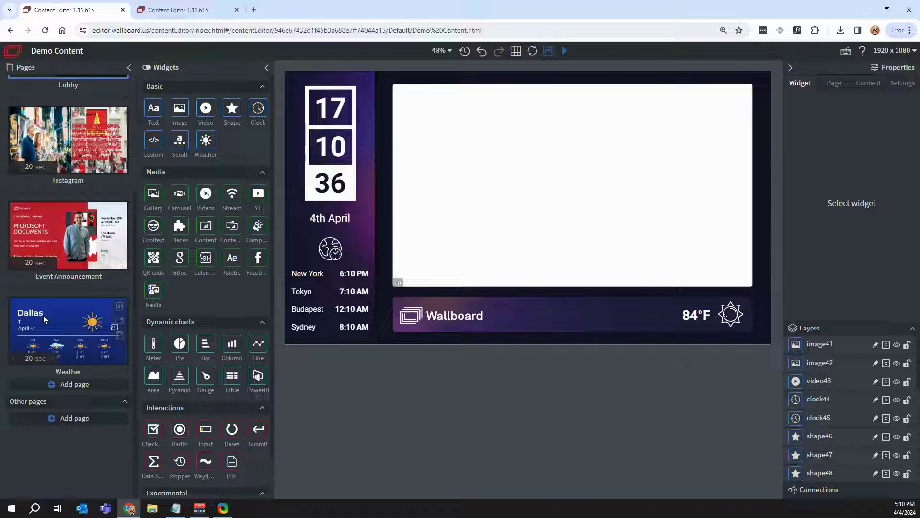
# Shorten Event Announcement to 10 seconds and go back to the Lobby page.
pyautogui.click(38, 266)
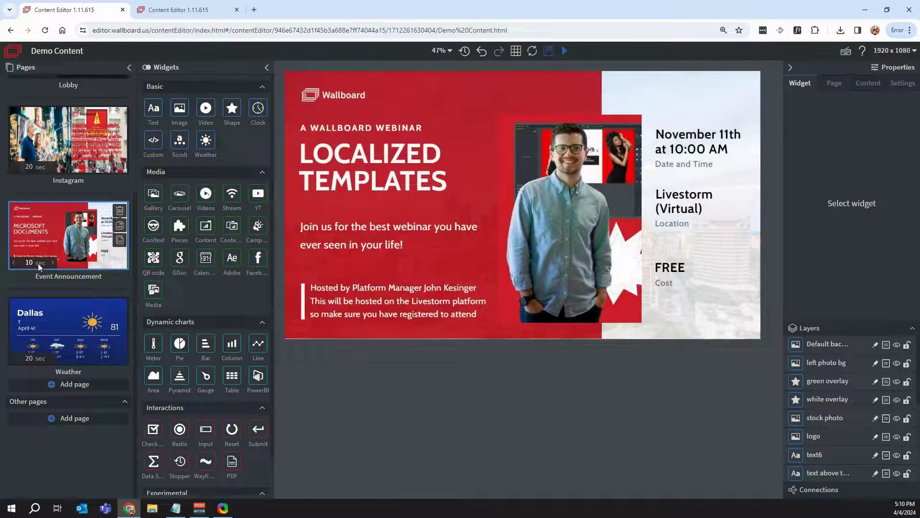
pyautogui.scroll(2, 42, 265)
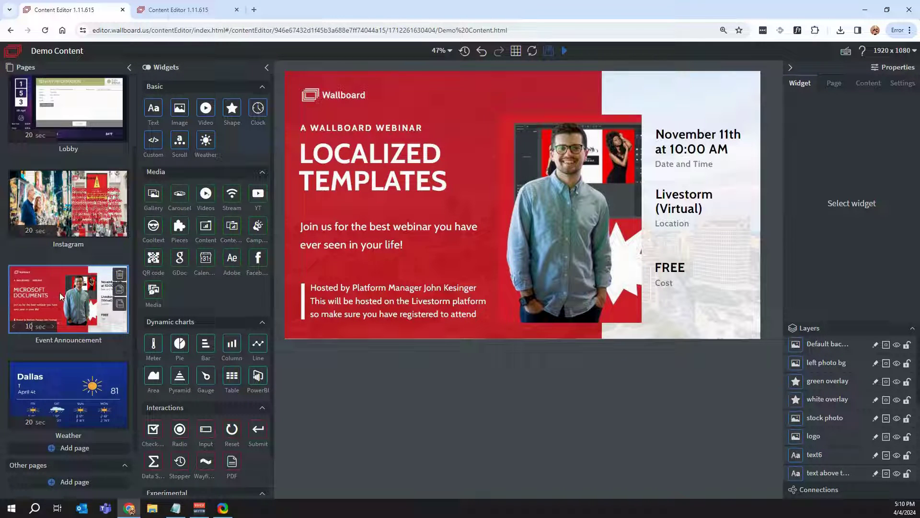
pyautogui.scroll(2, 61, 295)
pyautogui.click(82, 168)
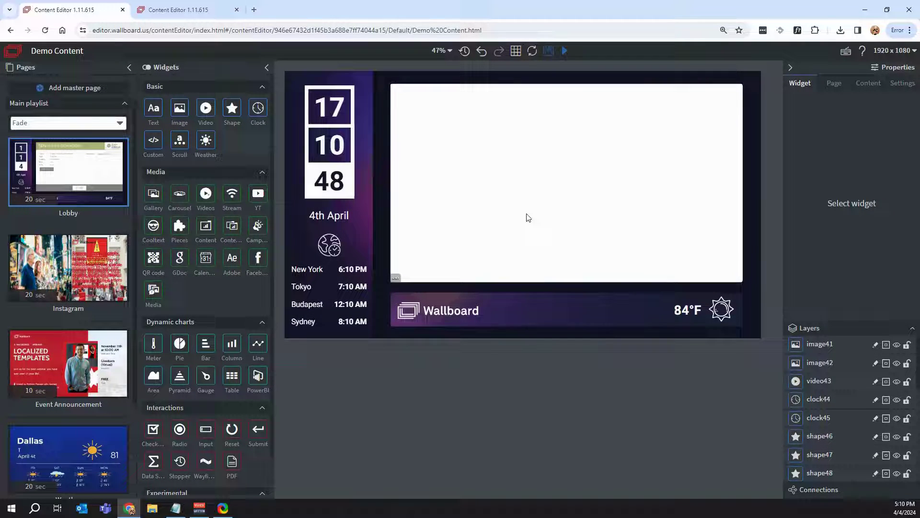
# Nudge the white video area on the Lobby page back into place.
pyautogui.moveTo(552, 226); pyautogui.dragTo(527, 188)
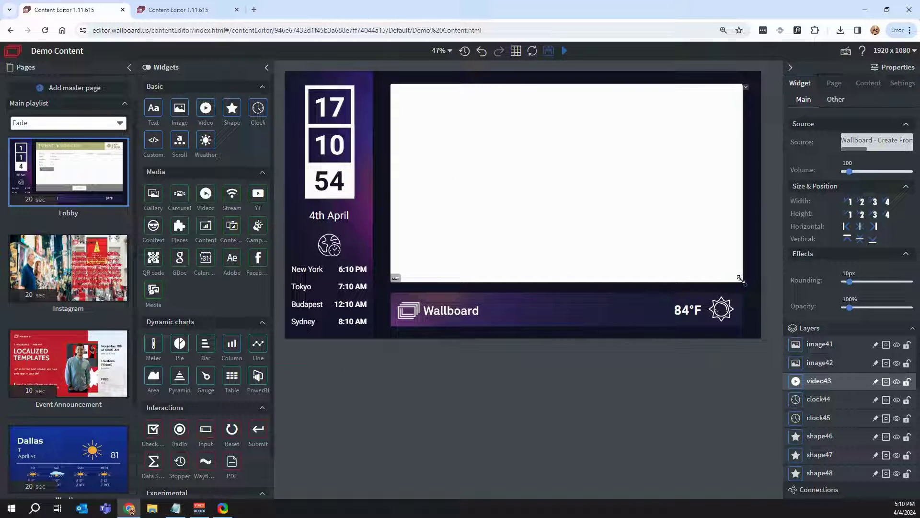
pyautogui.moveTo(740, 278)
pyautogui.mouseDown()
pyautogui.moveTo(557, 199)
pyautogui.moveTo(741, 280)
pyautogui.mouseUp()
pyautogui.click(608, 370)
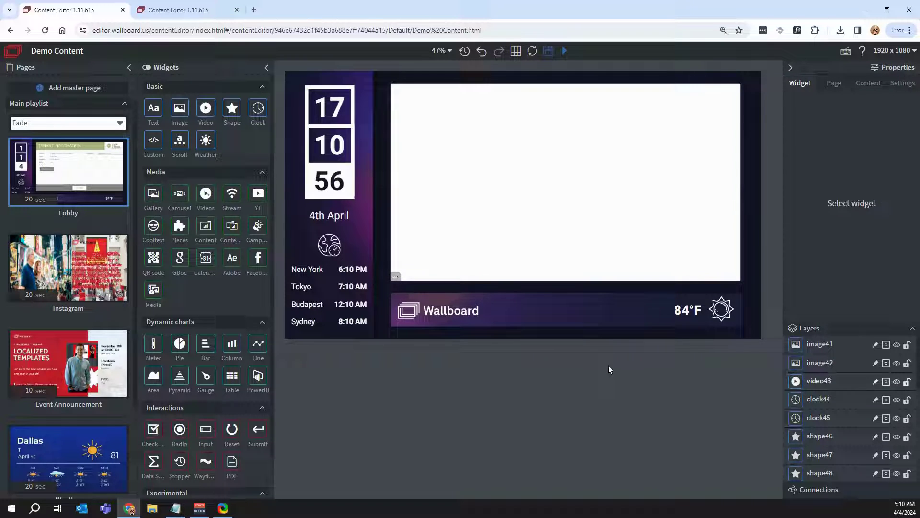
# Set the temperature reading's font family to Bembo.
pyautogui.click(686, 313)
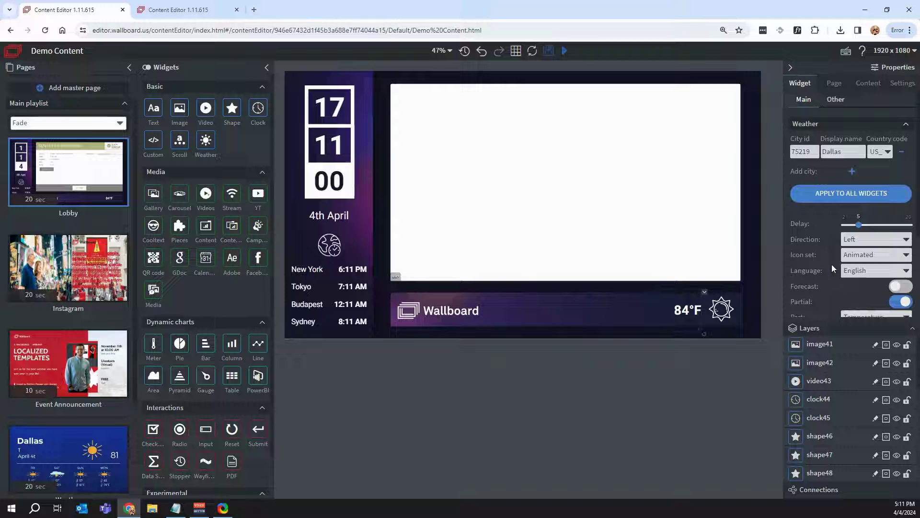
pyautogui.scroll(-3, 836, 267)
pyautogui.scroll(3, 836, 267)
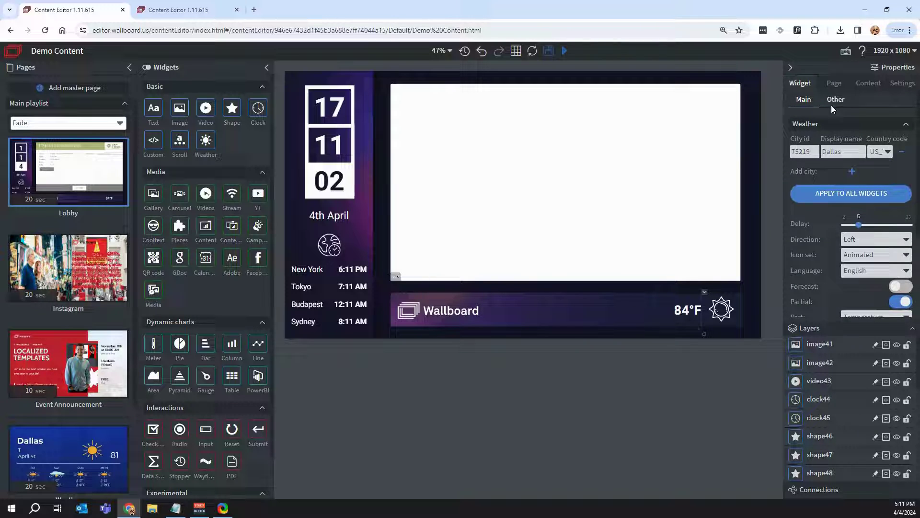
pyautogui.click(834, 101)
pyautogui.click(825, 178)
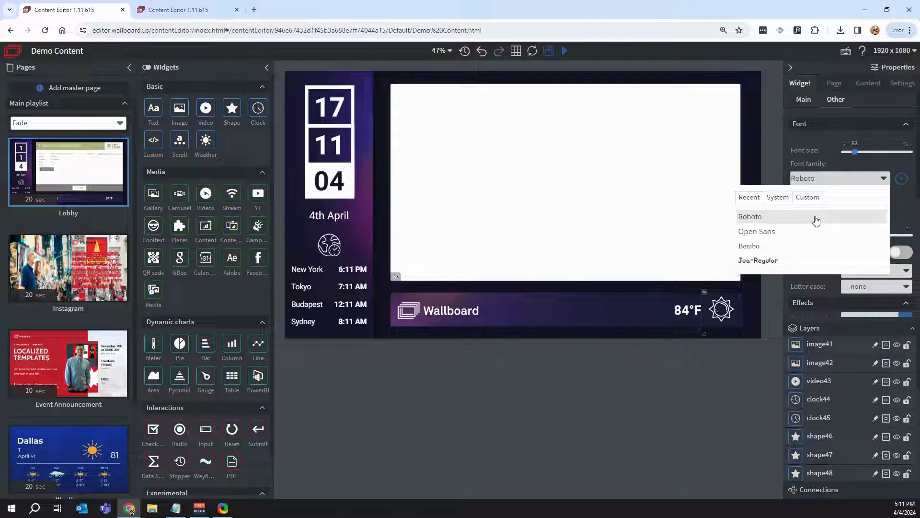
pyautogui.click(767, 246)
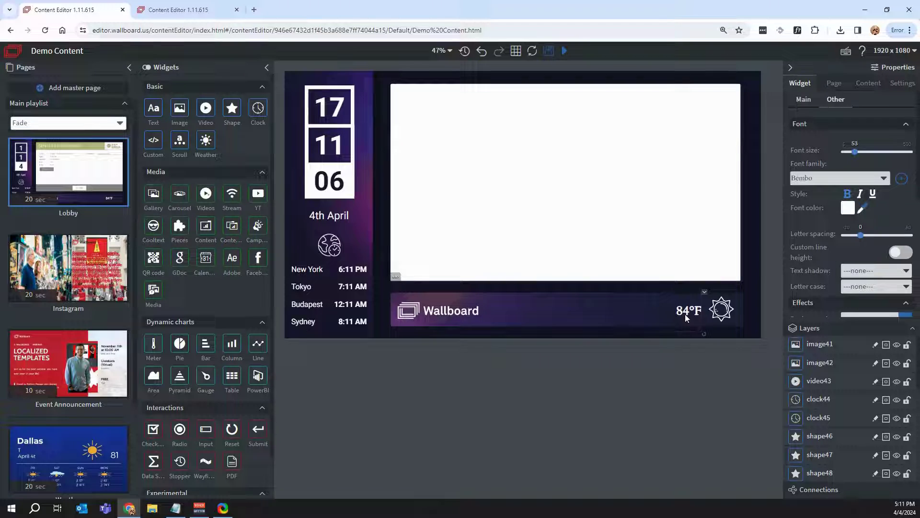
# Switch the weather icon to the White icon set.
pyautogui.click(731, 312)
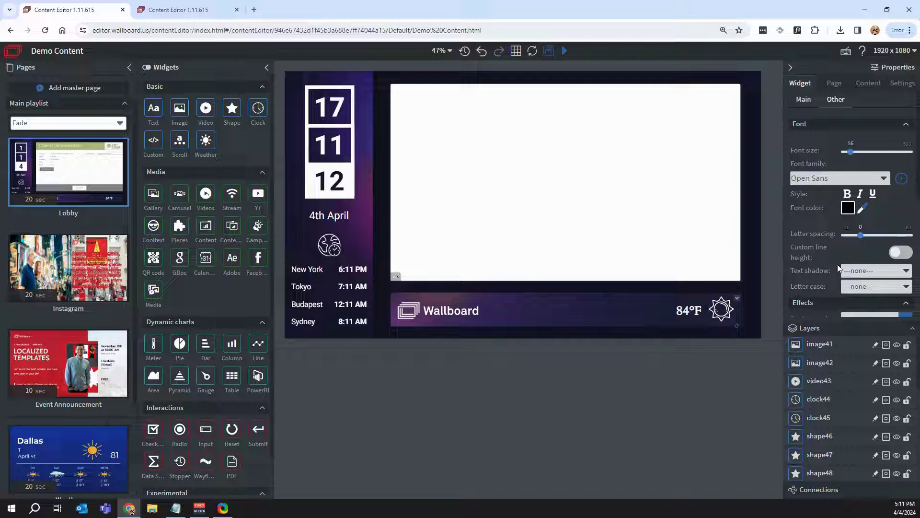
pyautogui.scroll(-1, 838, 268)
pyautogui.scroll(1, 834, 269)
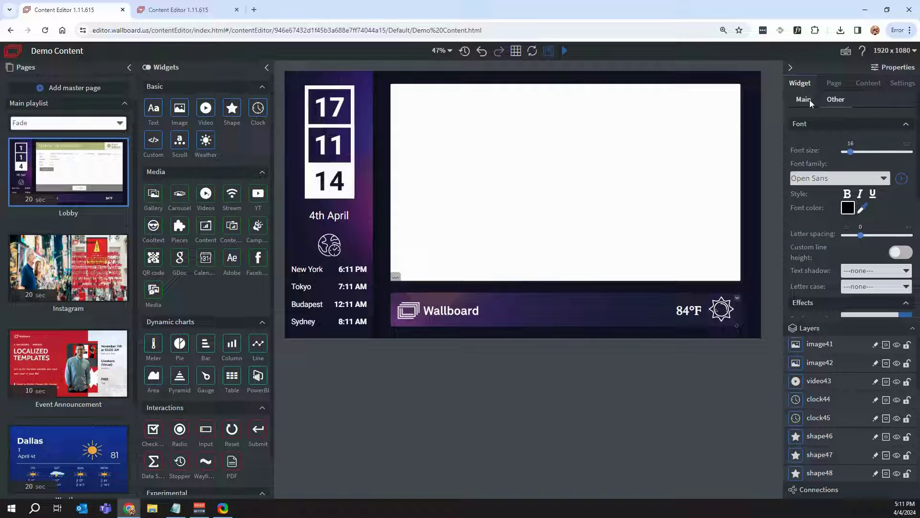
pyautogui.scroll(-5, 846, 168)
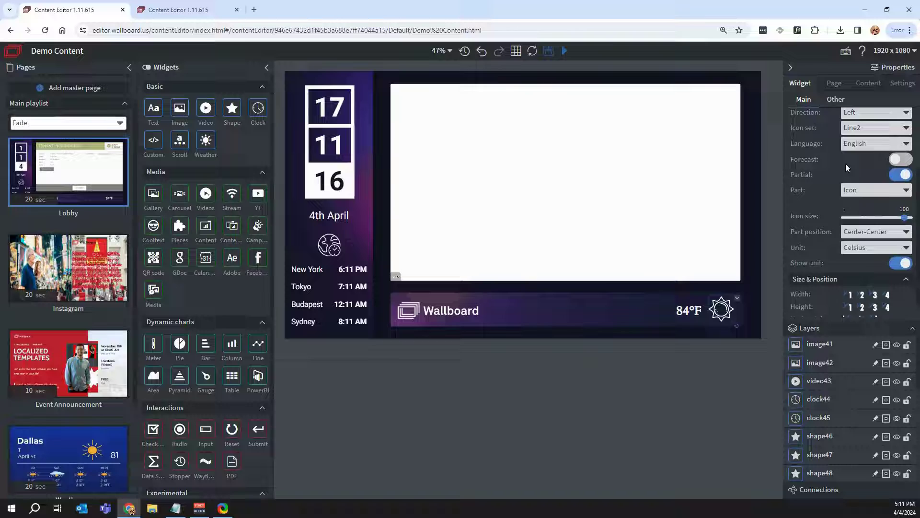
pyautogui.scroll(1, 847, 167)
pyautogui.click(863, 191)
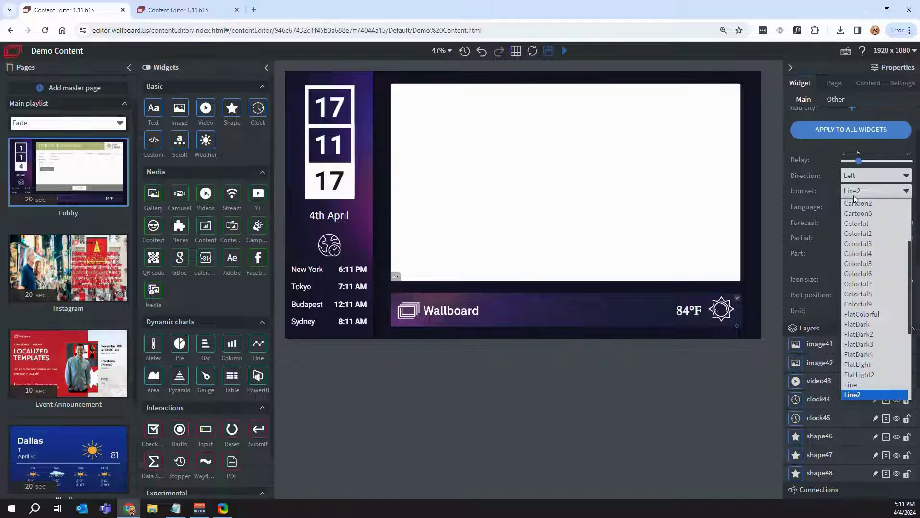
pyautogui.click(870, 254)
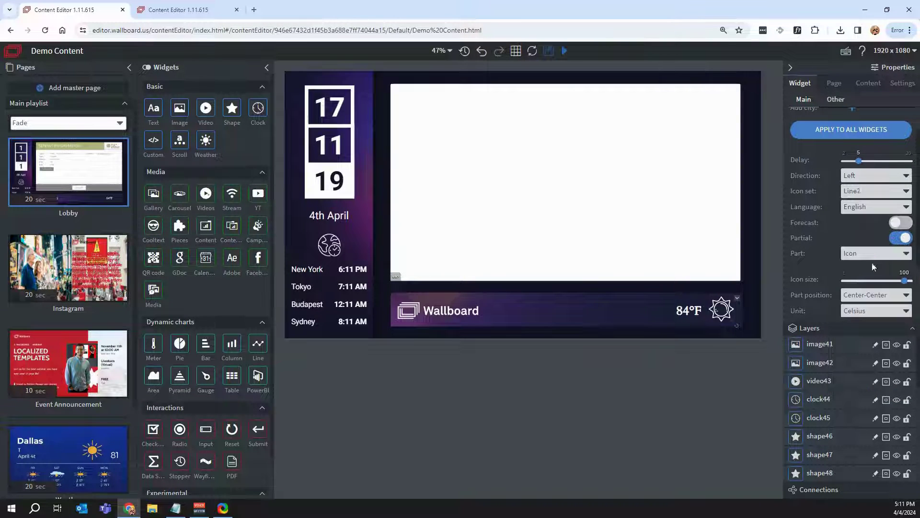
pyautogui.click(867, 191)
pyautogui.scroll(-3, 863, 346)
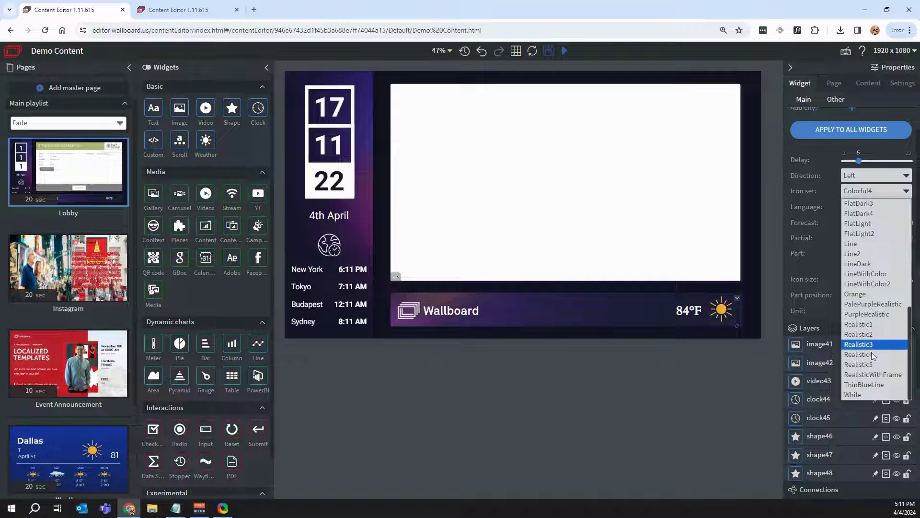
pyautogui.click(860, 395)
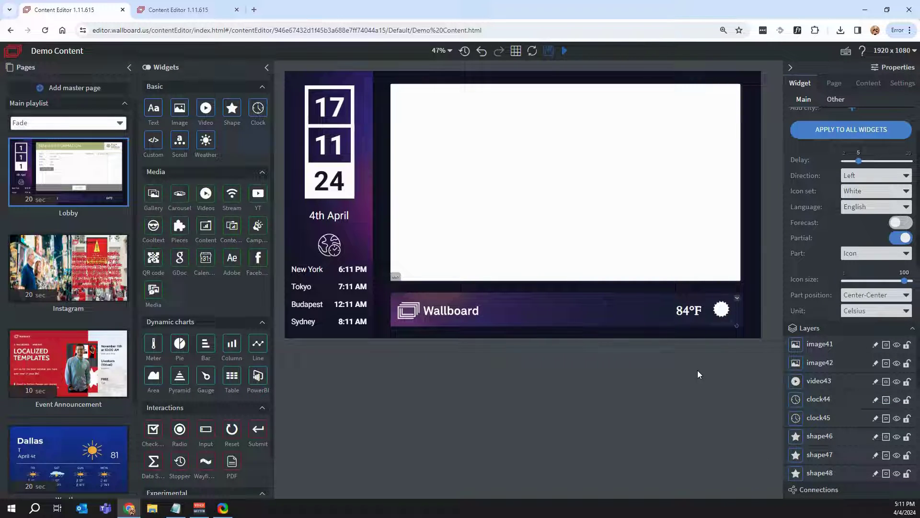
pyautogui.moveTo(451, 313)
pyautogui.mouseDown()
pyautogui.moveTo(632, 282)
pyautogui.moveTo(563, 318)
pyautogui.moveTo(634, 309)
pyautogui.moveTo(435, 311)
pyautogui.mouseUp()
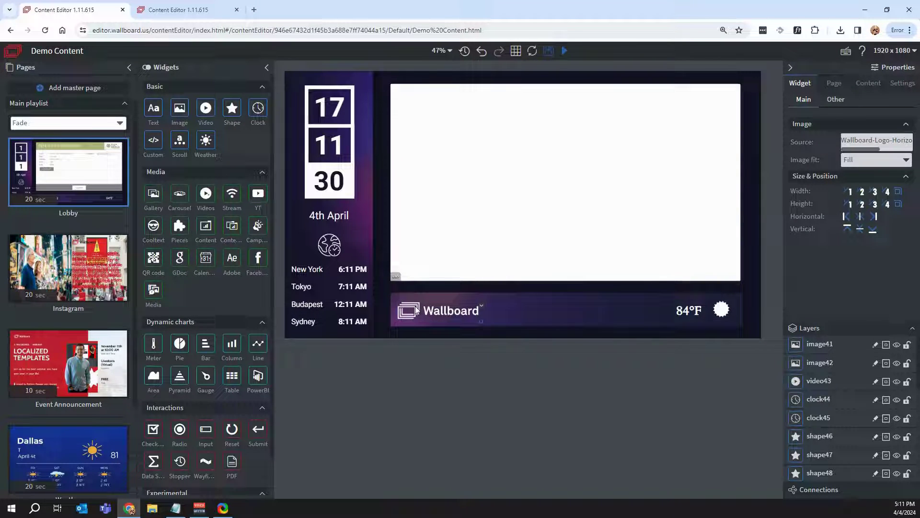
# Replace the image source with the red Wallboard logo file.
pyautogui.click(870, 142)
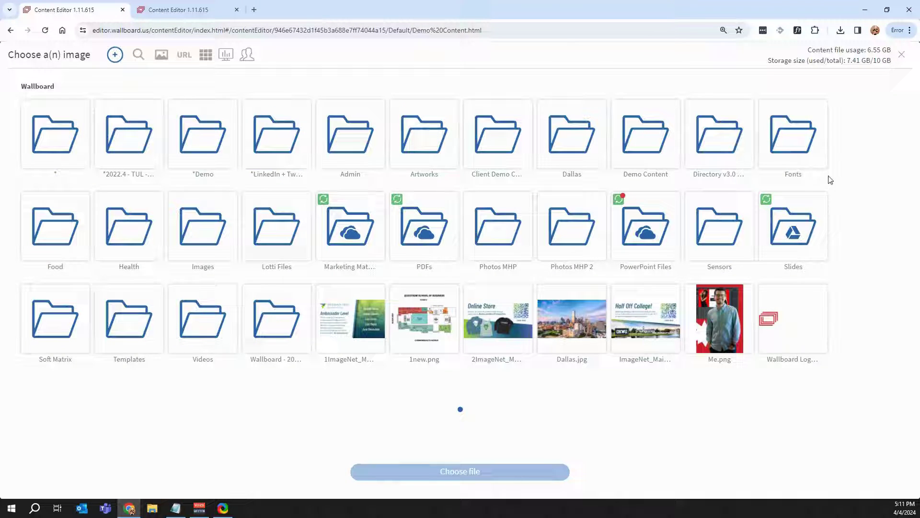
pyautogui.click(793, 318)
pyautogui.click(493, 472)
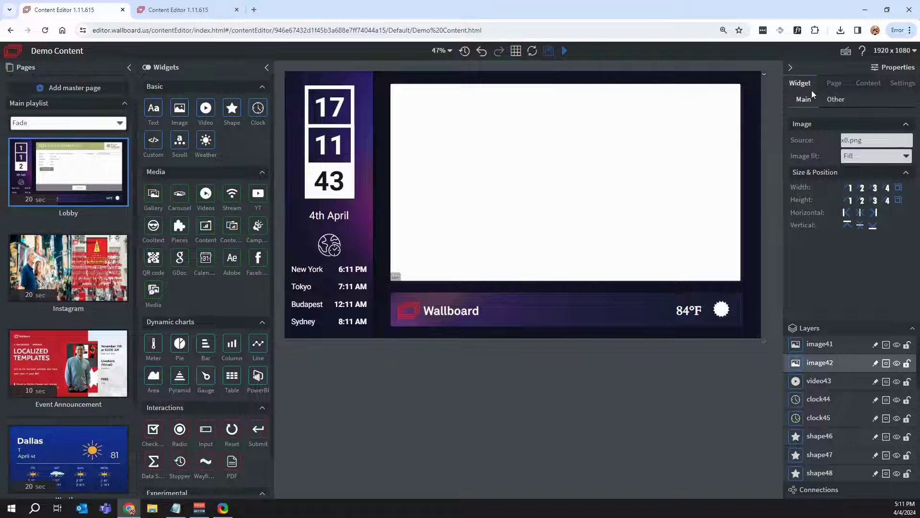
# Tint the Lobby background red with hue 71, brightness 115 and contrast 95.
pyautogui.click(834, 100)
pyautogui.scroll(-6, 837, 243)
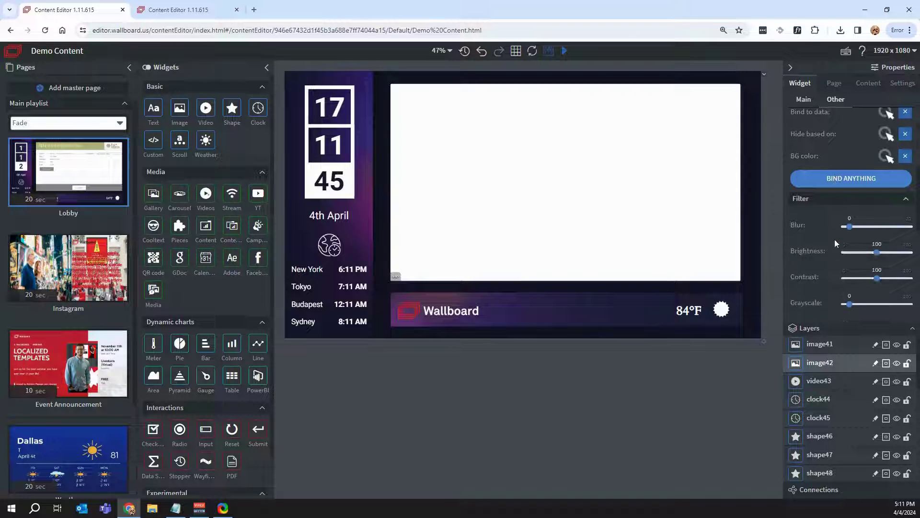
pyautogui.scroll(-3, 837, 244)
pyautogui.moveTo(850, 271)
pyautogui.mouseDown()
pyautogui.moveTo(879, 275)
pyautogui.moveTo(862, 274)
pyautogui.mouseUp()
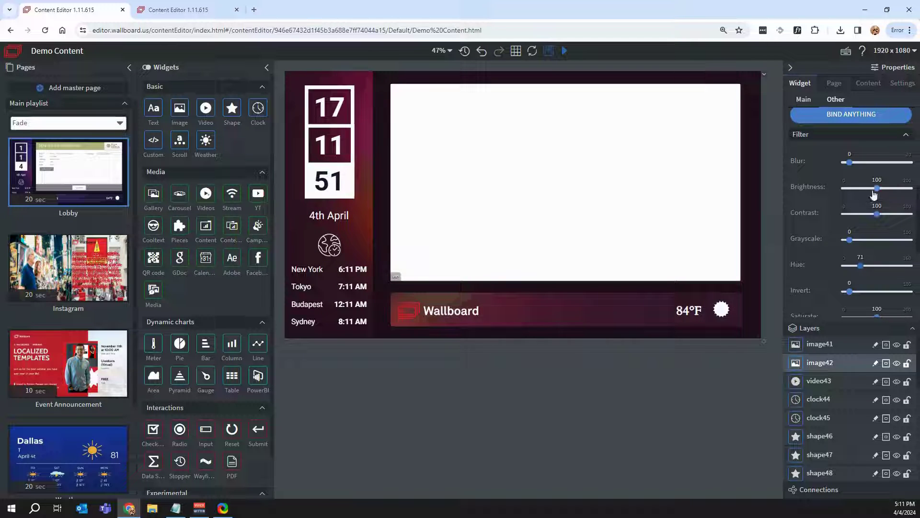
pyautogui.moveTo(875, 194); pyautogui.dragTo(876, 216)
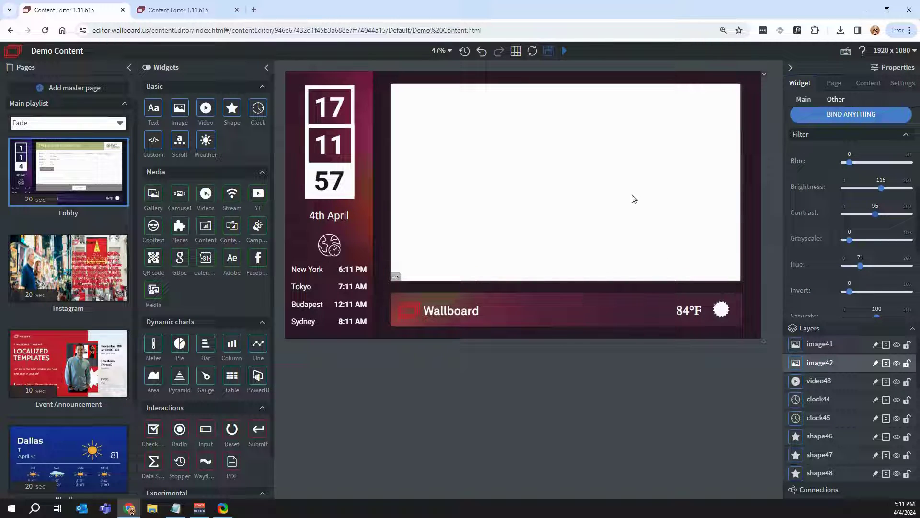
# Check video43's Main source, cancelling the file browser without changing the video.
pyautogui.click(534, 208)
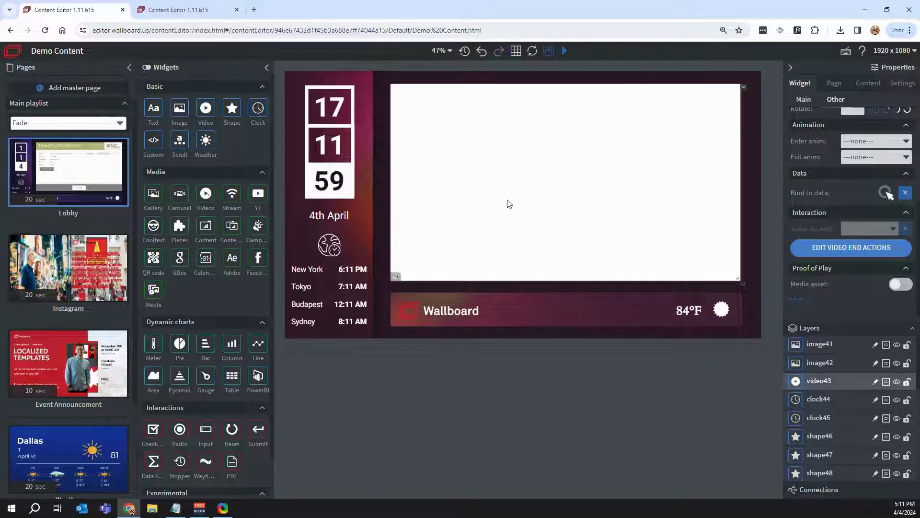
pyautogui.scroll(5, 824, 211)
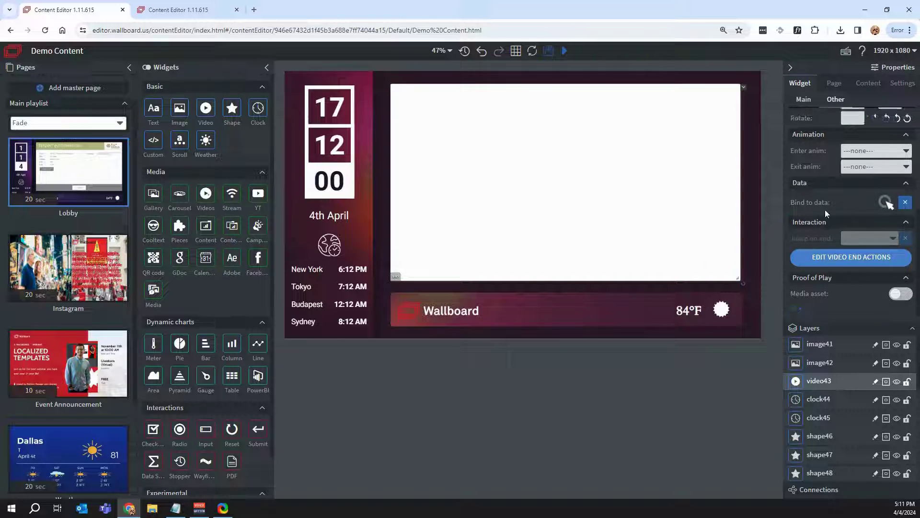
pyautogui.click(803, 100)
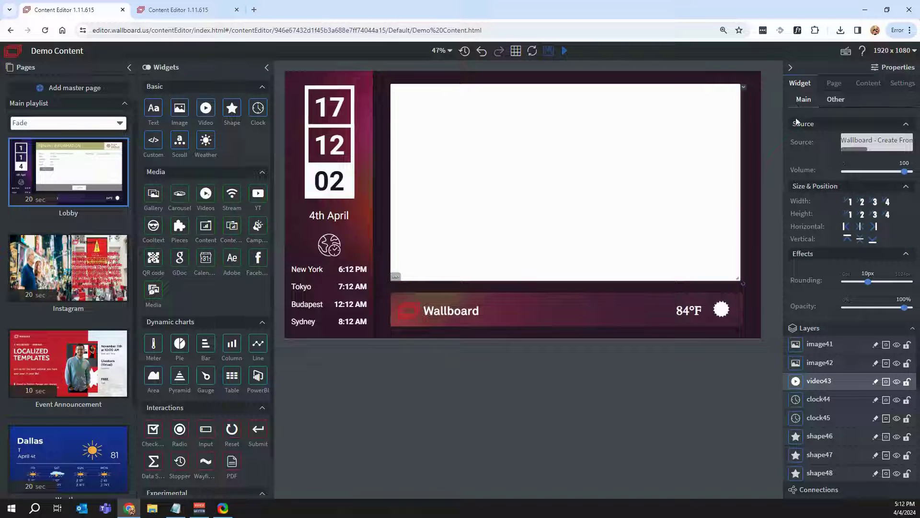
pyautogui.click(877, 140)
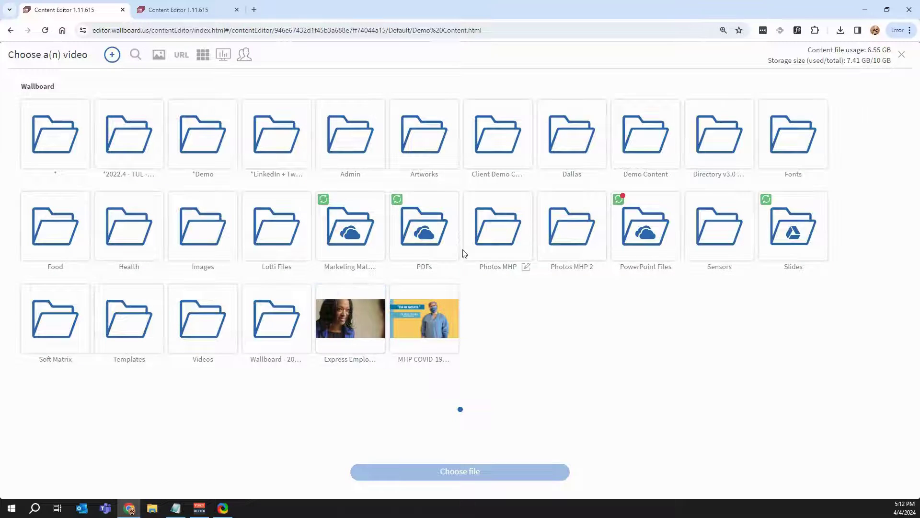
pyautogui.moveTo(421, 329)
pyautogui.click(902, 55)
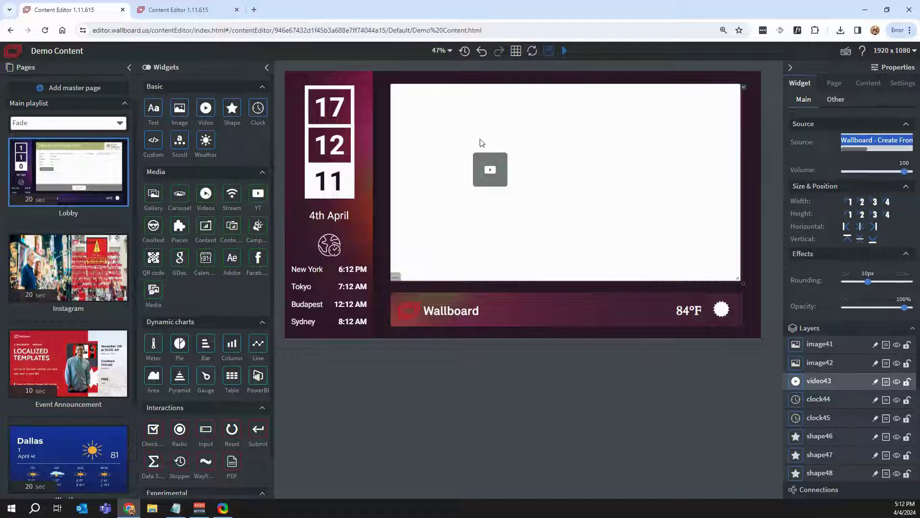
# Add a trial YT video widget, enlarge it over the content area, then remove it.
pyautogui.moveTo(482, 143); pyautogui.dragTo(465, 134)
pyautogui.moveTo(462, 130); pyautogui.dragTo(731, 278)
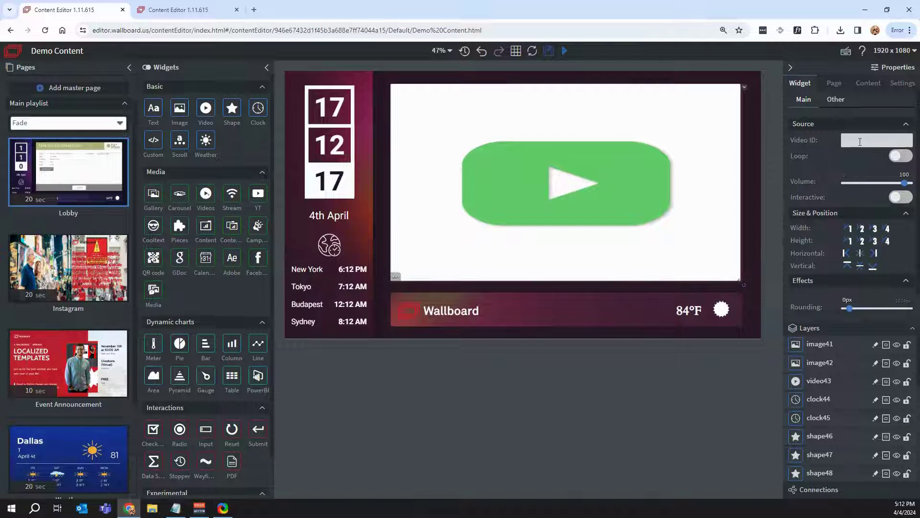
pyautogui.click(855, 140)
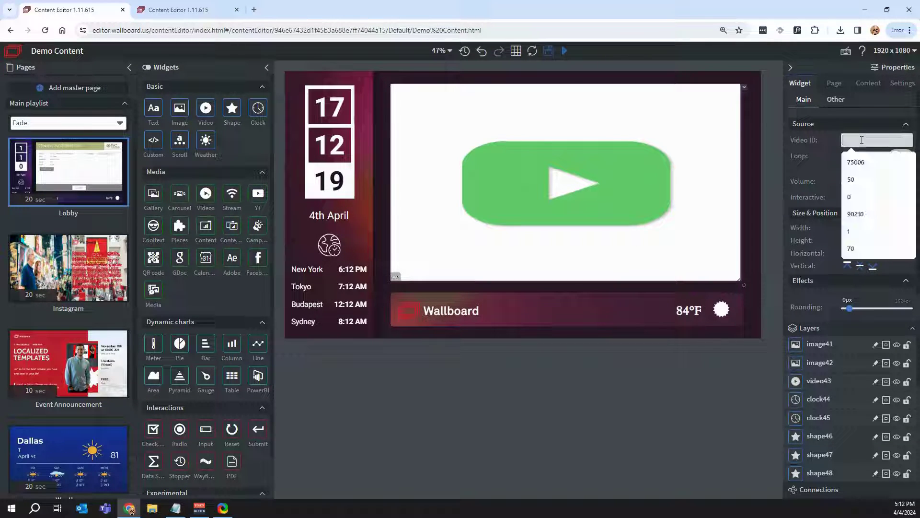
pyautogui.click(663, 155)
pyautogui.click(662, 155)
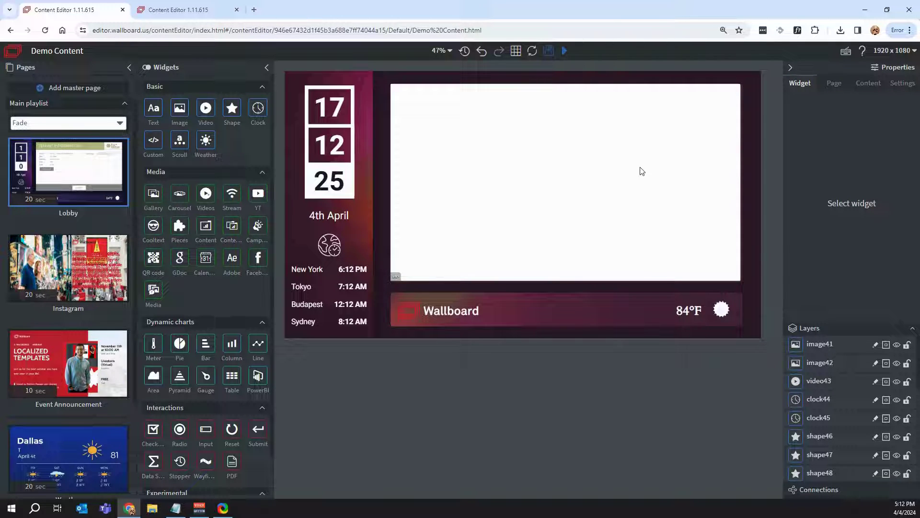
# Add a Video widget across the content area, then delete it.
pyautogui.moveTo(206, 109); pyautogui.dragTo(741, 280)
pyautogui.scroll(-5, 844, 375)
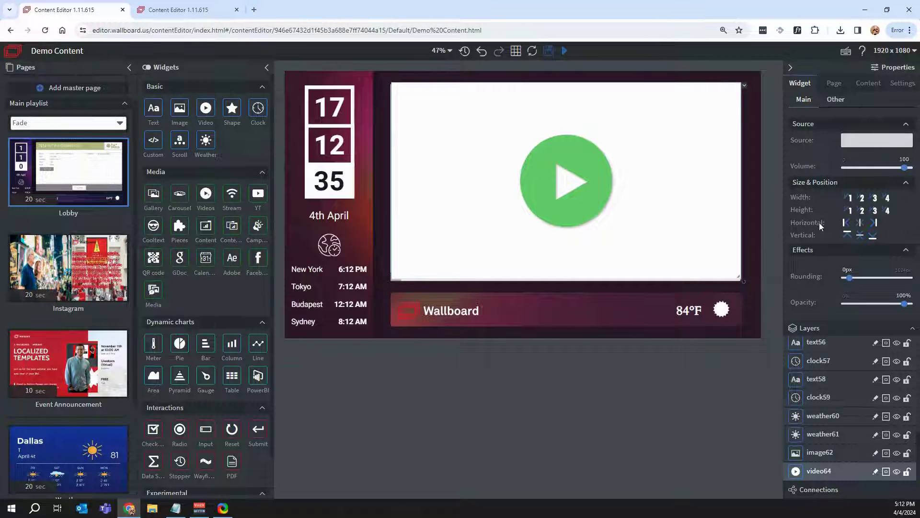
pyautogui.press('Delete')
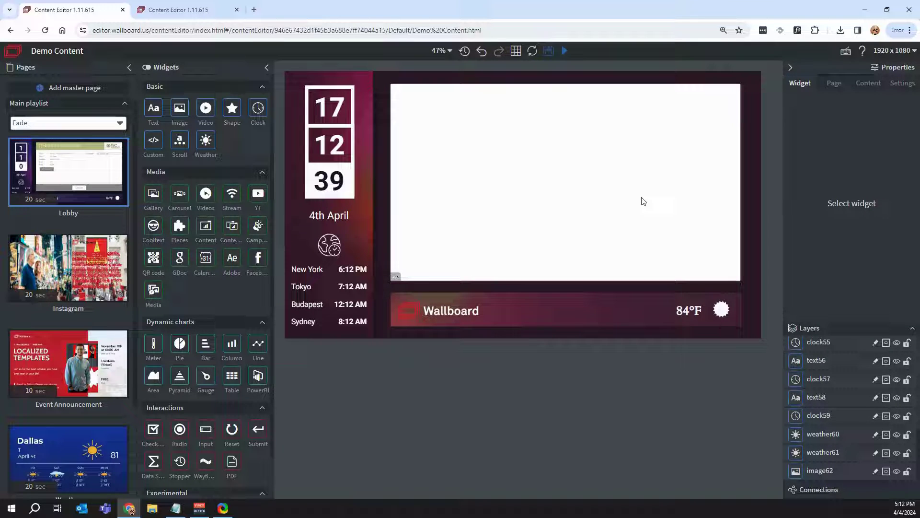
pyautogui.moveTo(87, 271)
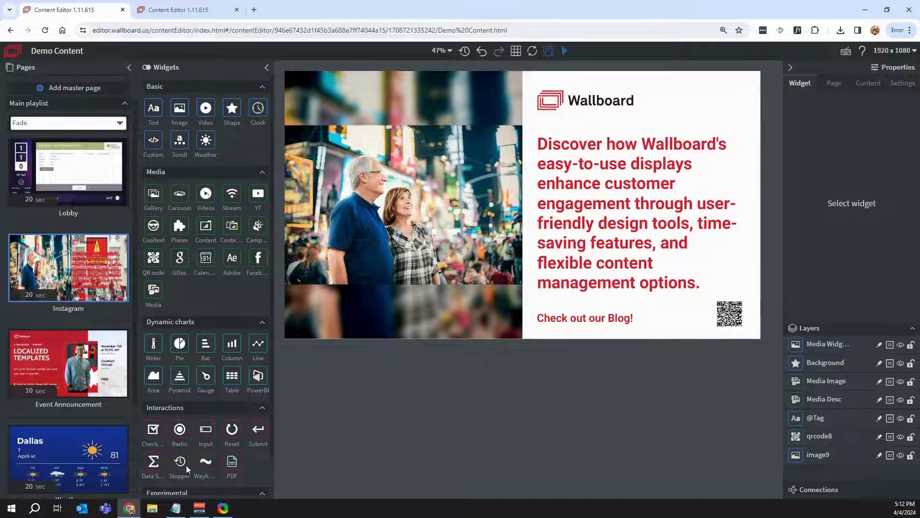
# On the Event Announcement page, replace the subtitle text with UPCOMING WEBINAR.
pyautogui.click(54, 357)
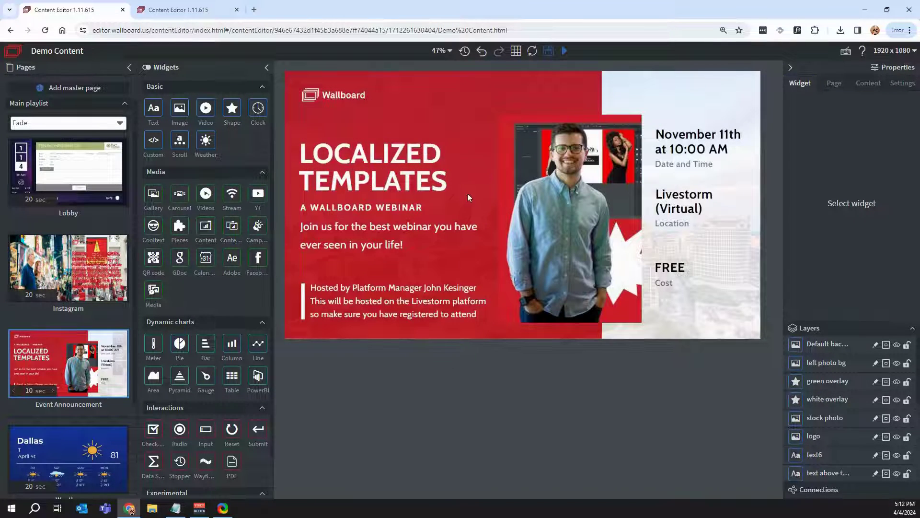
pyautogui.click(385, 157)
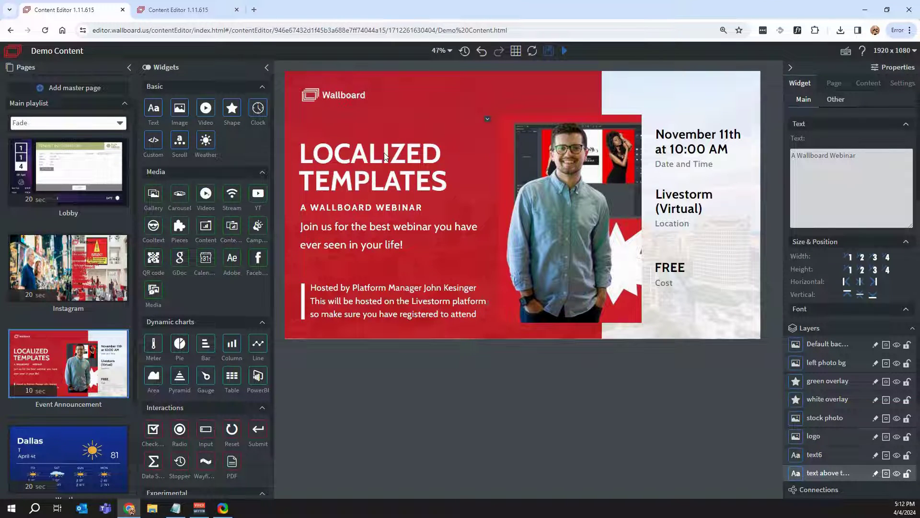
pyautogui.doubleClick(817, 155)
pyautogui.moveTo(858, 155); pyautogui.dragTo(790, 158)
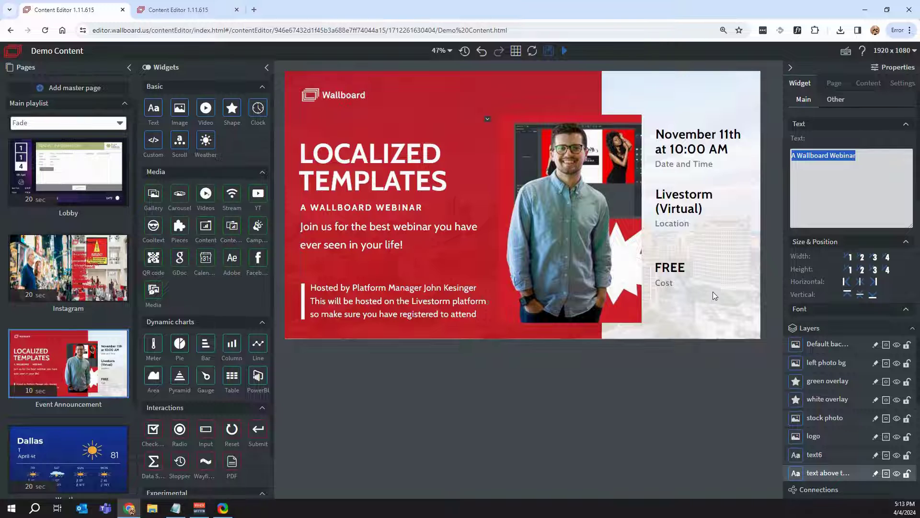
pyautogui.write('U')
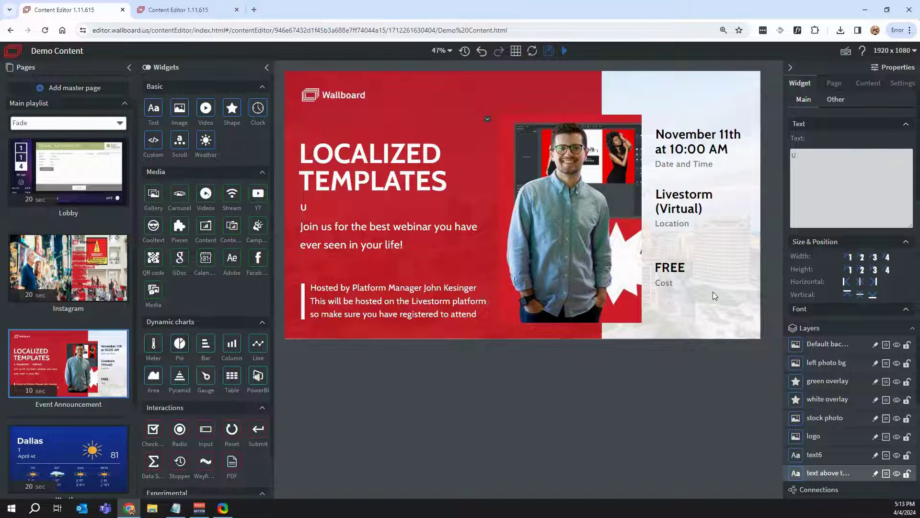
pyautogui.write('PCOMING W')
pyautogui.press('BackSpace')
pyautogui.press('BackSpace')
pyautogui.press('BackSpace')
pyautogui.press('BackSpace')
pyautogui.write('JNG WEBINAR')
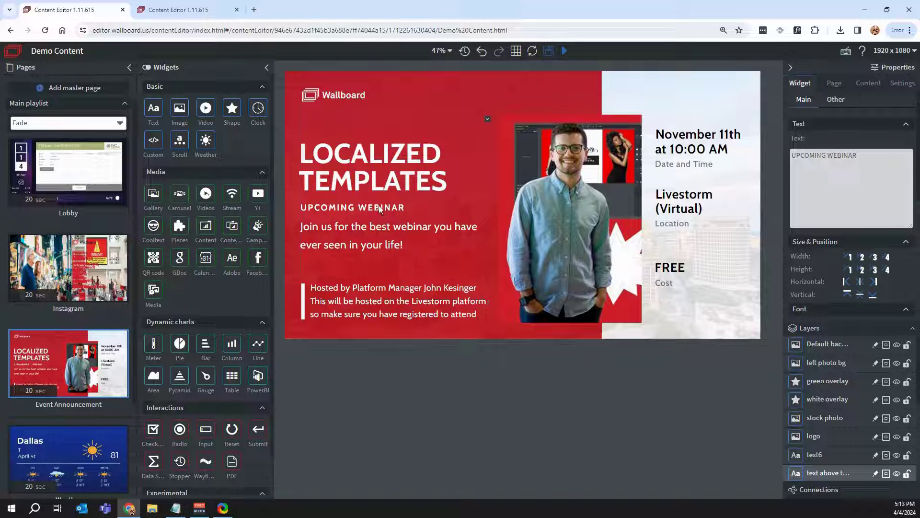
# Move UPCOMING WEBINAR above the LOCALIZED TEMPLATES title and fine-tune its position.
pyautogui.moveTo(379, 210)
pyautogui.mouseDown()
pyautogui.moveTo(383, 191)
pyautogui.moveTo(381, 222)
pyautogui.mouseUp()
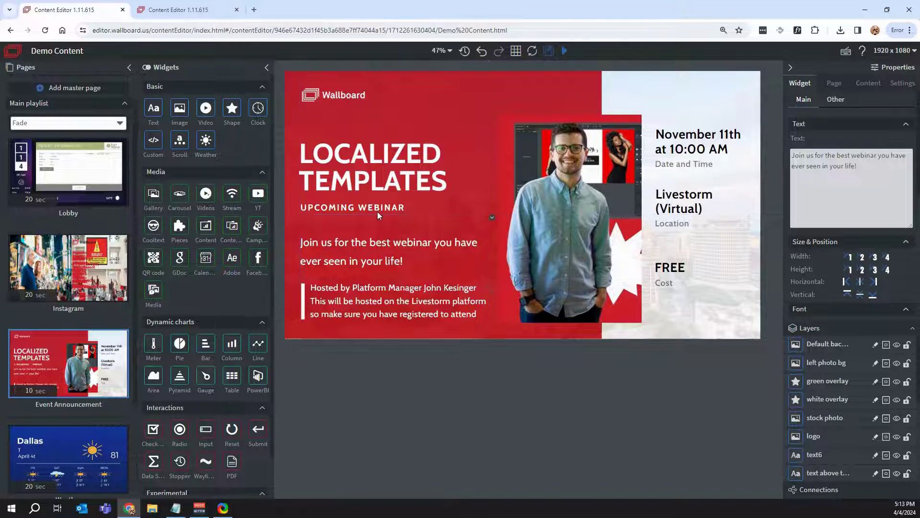
pyautogui.click(328, 229)
pyautogui.moveTo(328, 213); pyautogui.dragTo(327, 140)
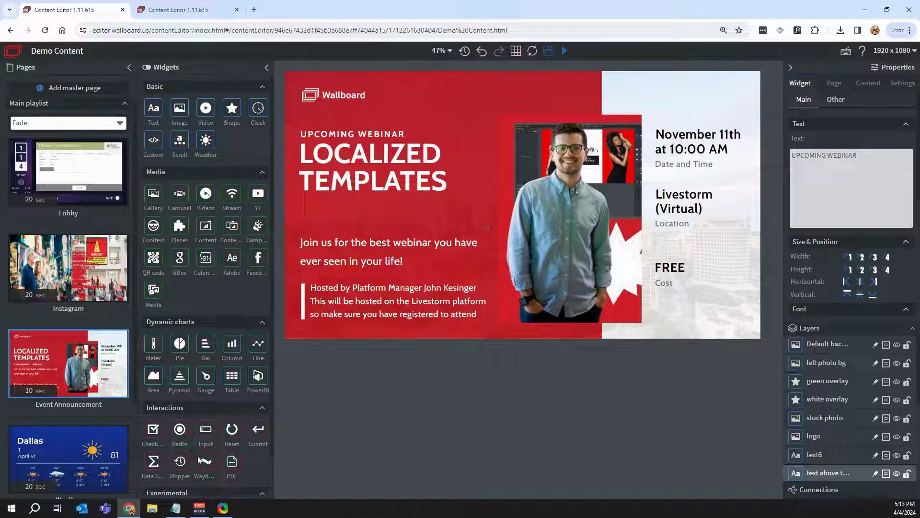
pyautogui.press('Up')
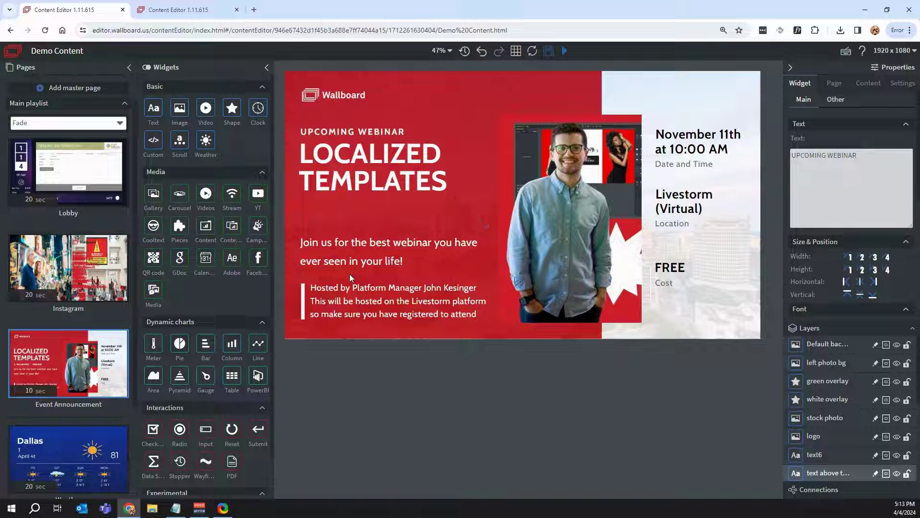
pyautogui.scroll(-3, 53, 401)
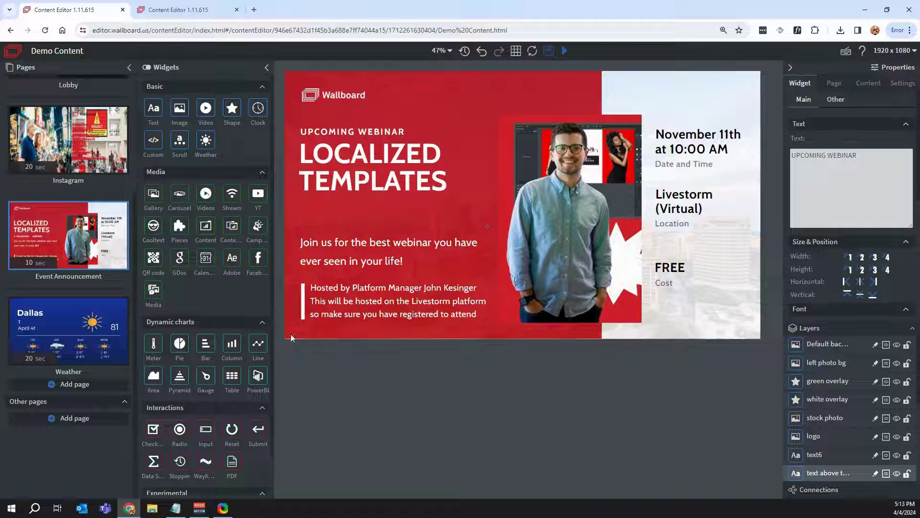
# Start a new template-based page and browse the Public templates.
pyautogui.click(92, 384)
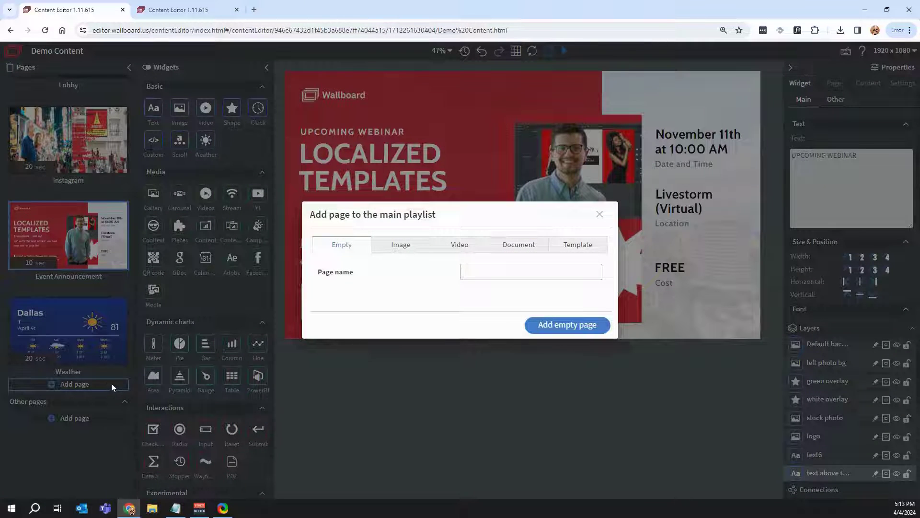
pyautogui.click(599, 248)
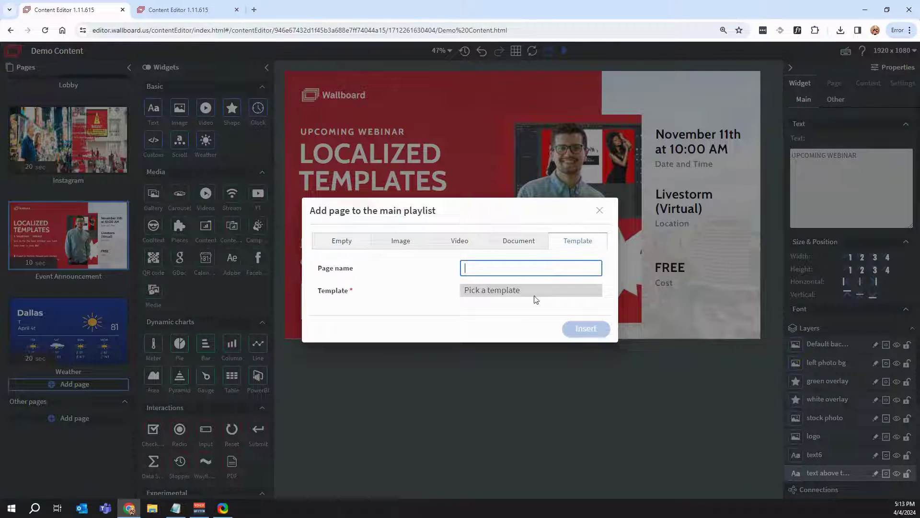
pyautogui.click(513, 297)
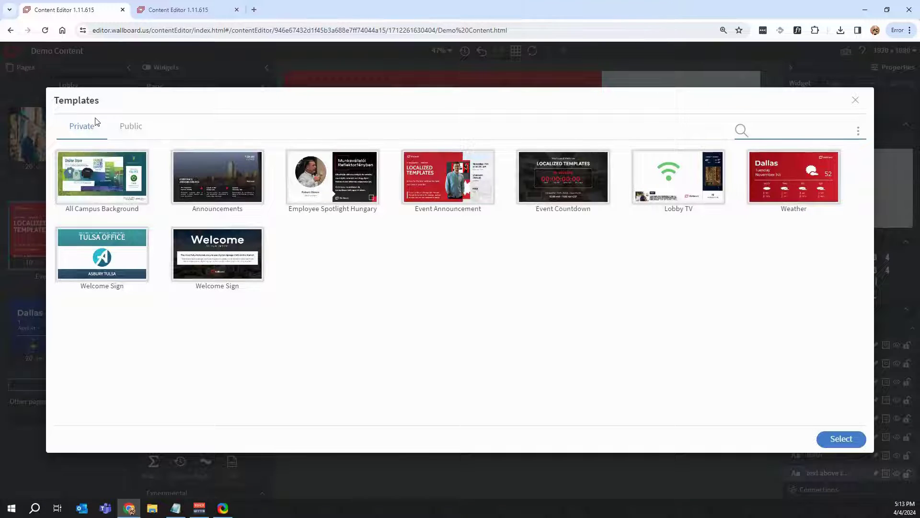
pyautogui.click(129, 127)
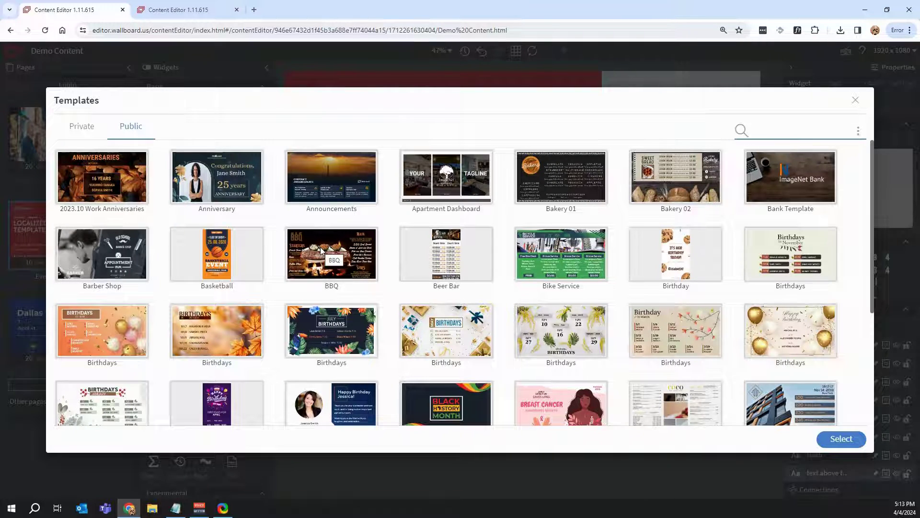
pyautogui.scroll(-4, 321, 249)
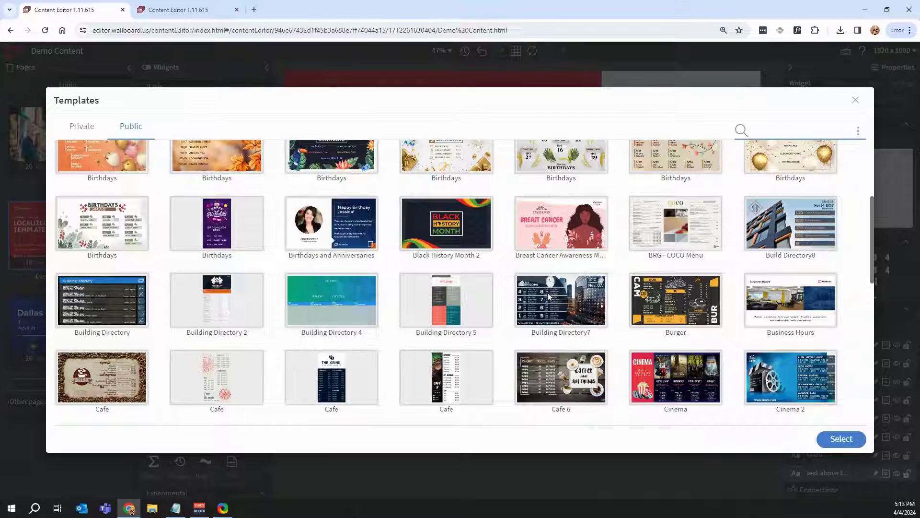
pyautogui.scroll(-5, 547, 292)
pyautogui.scroll(-6, 350, 281)
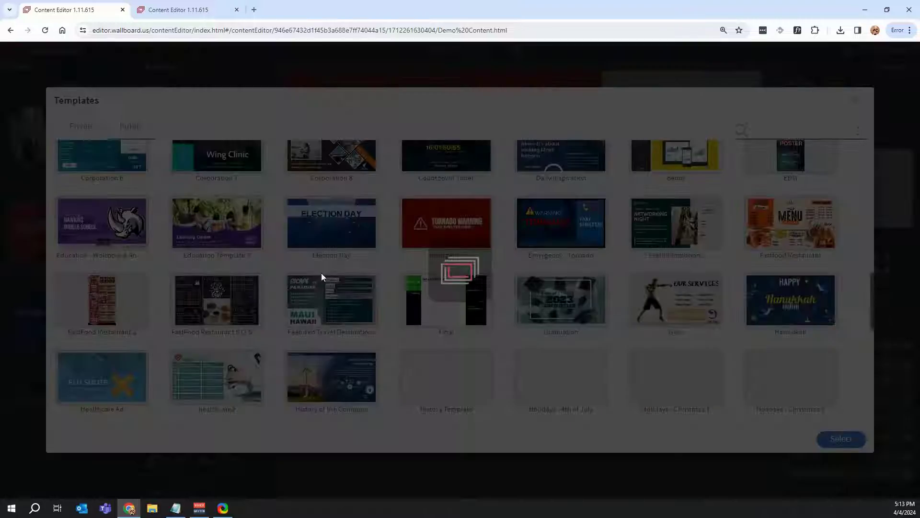
pyautogui.scroll(10, 312, 268)
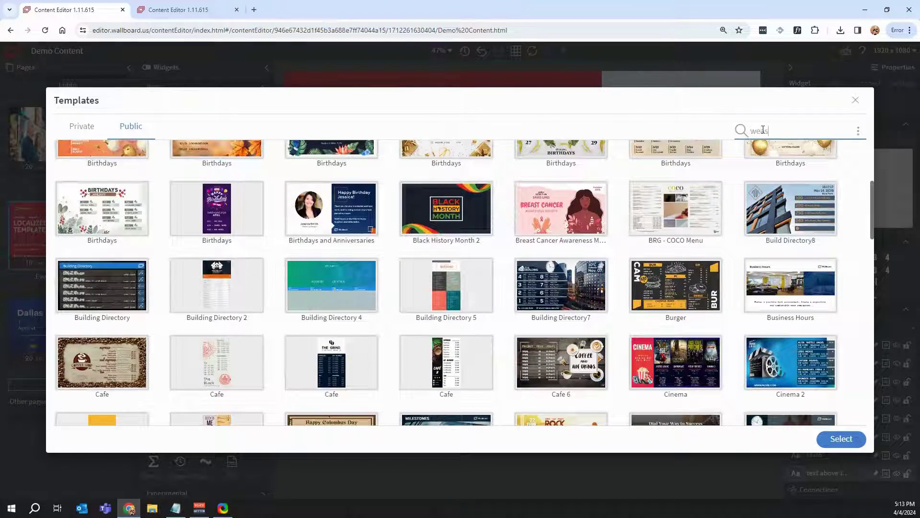
# Filter templates to weather ones and insert a page from Weather 09.
pyautogui.press('BackSpace')
pyautogui.write('ther')
pyautogui.press('Return')
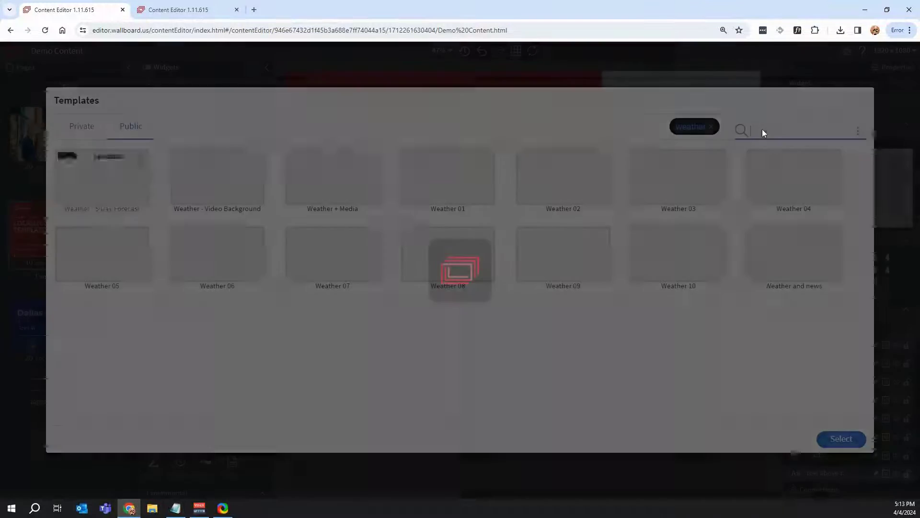
pyautogui.click(521, 266)
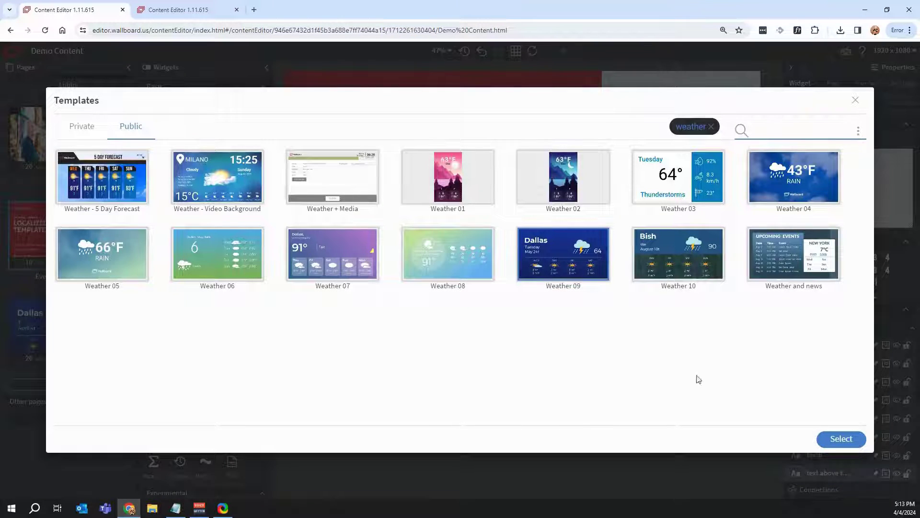
pyautogui.click(853, 438)
pyautogui.click(595, 380)
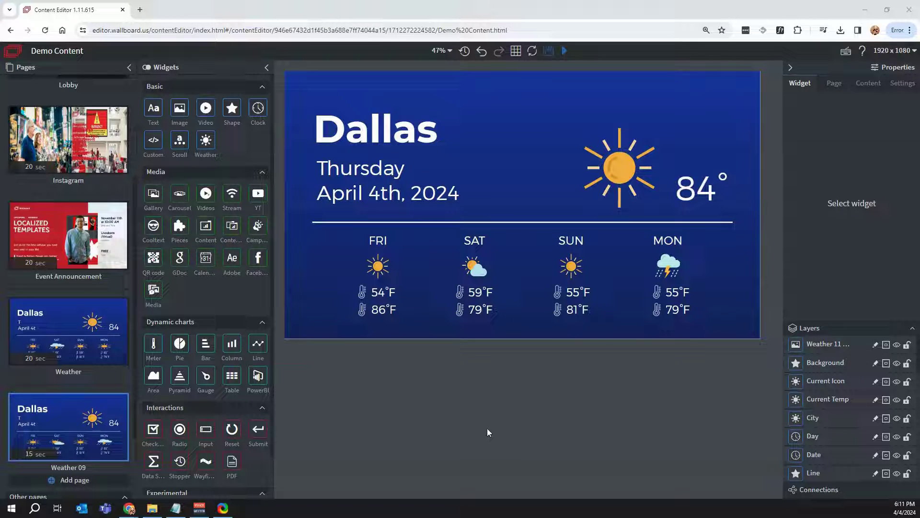
# Insert another page built from the private Weather template.
pyautogui.scroll(-2, 87, 428)
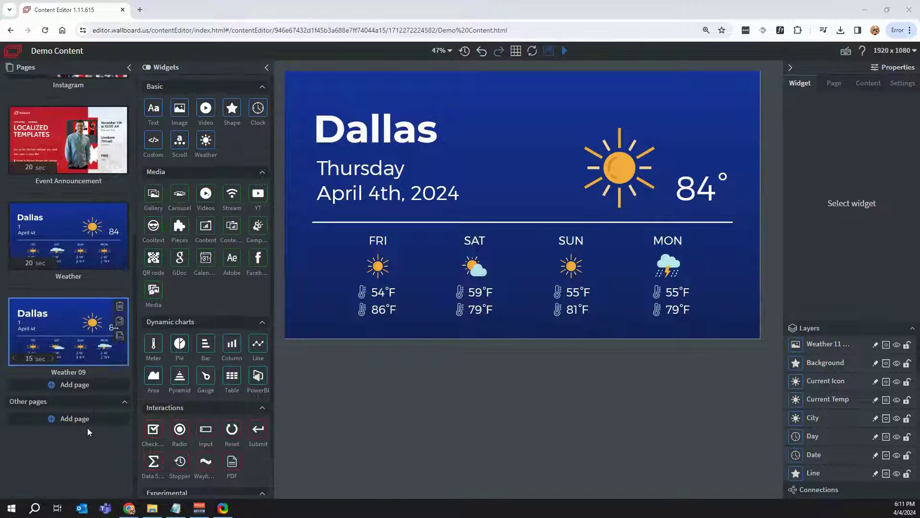
pyautogui.click(44, 386)
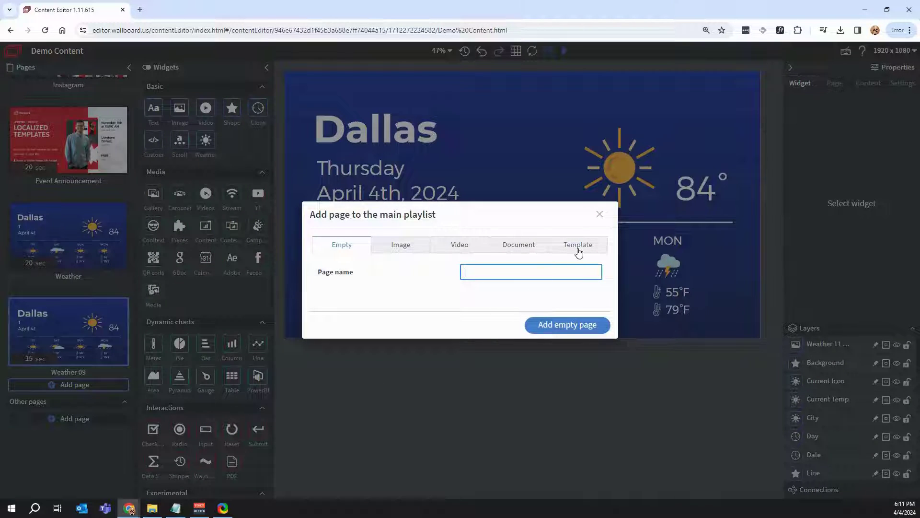
pyautogui.click(576, 245)
pyautogui.click(518, 293)
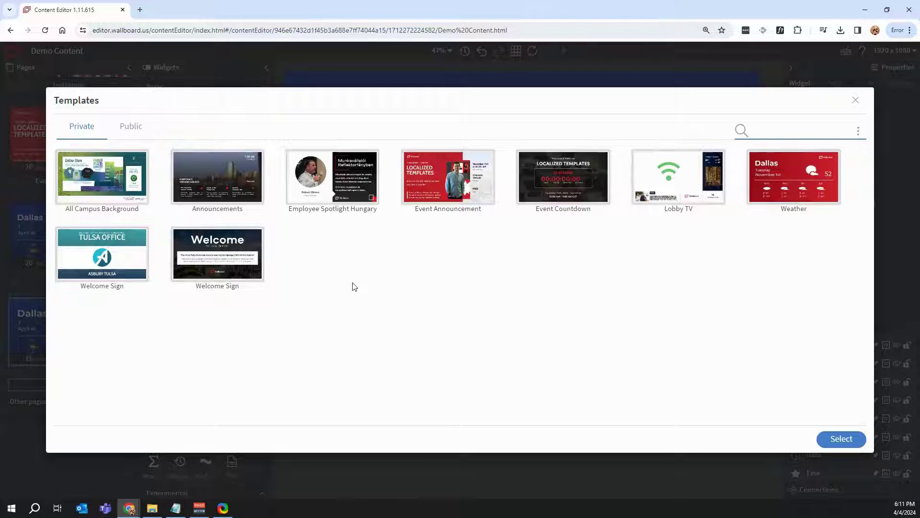
pyautogui.click(785, 199)
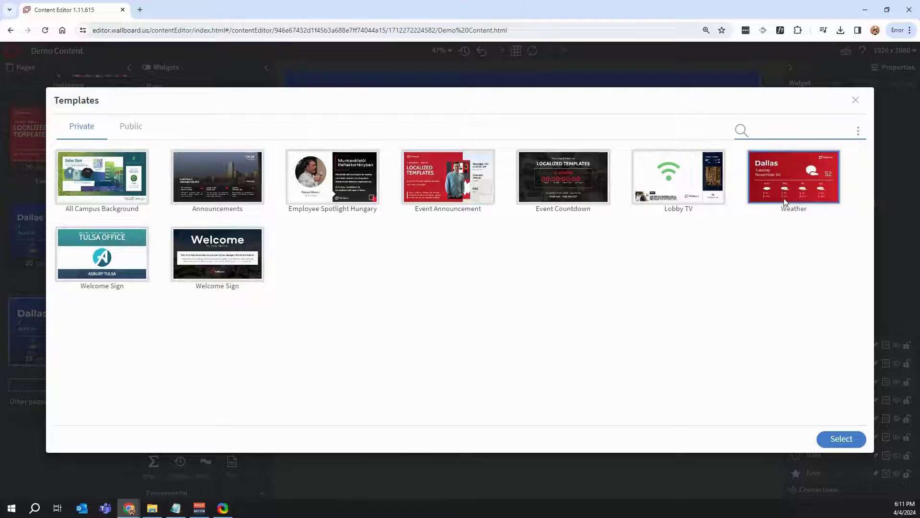
pyautogui.click(842, 439)
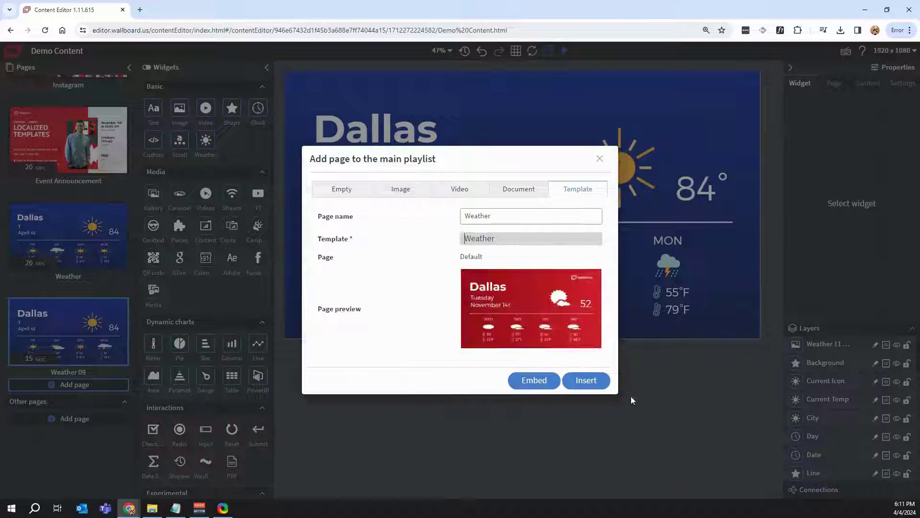
pyautogui.click(590, 386)
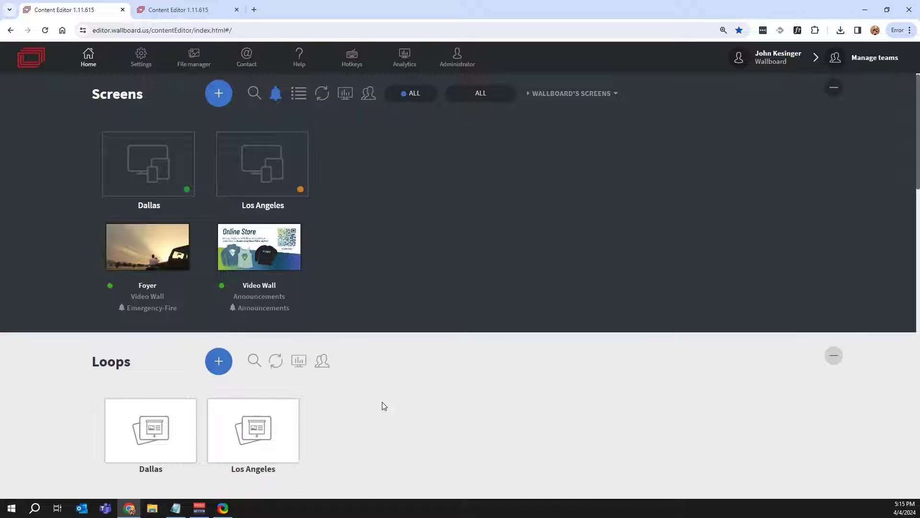
# Schedule Building Directory - Landscape 2 on Thursday 11 April.
pyautogui.scroll(-20, 383, 403)
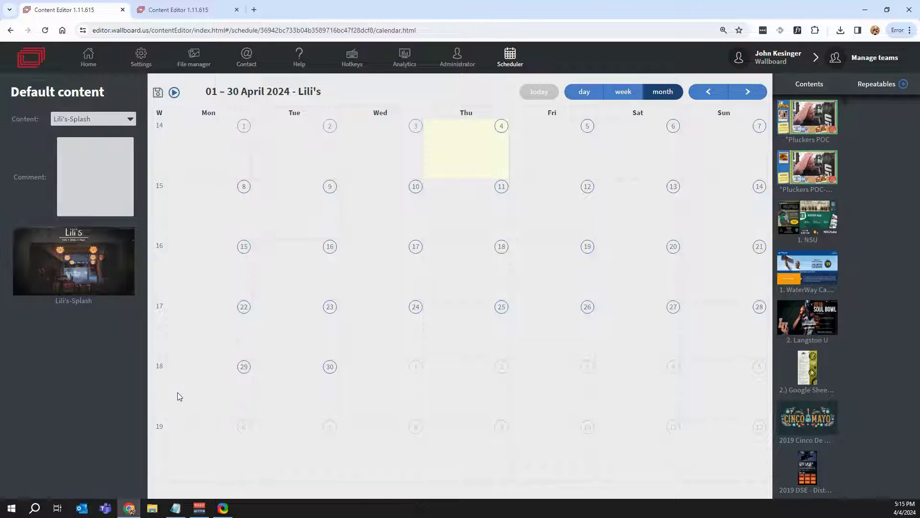
pyautogui.scroll(-8, 807, 226)
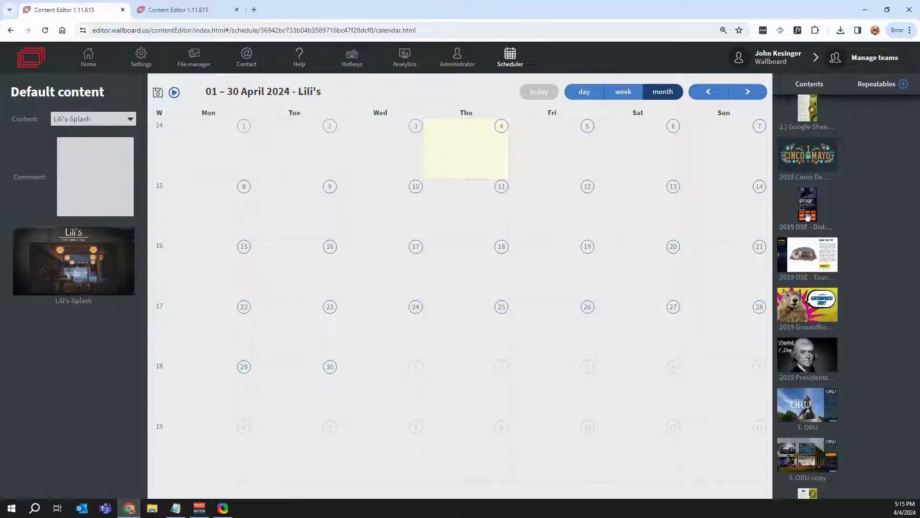
pyautogui.scroll(-20, 807, 225)
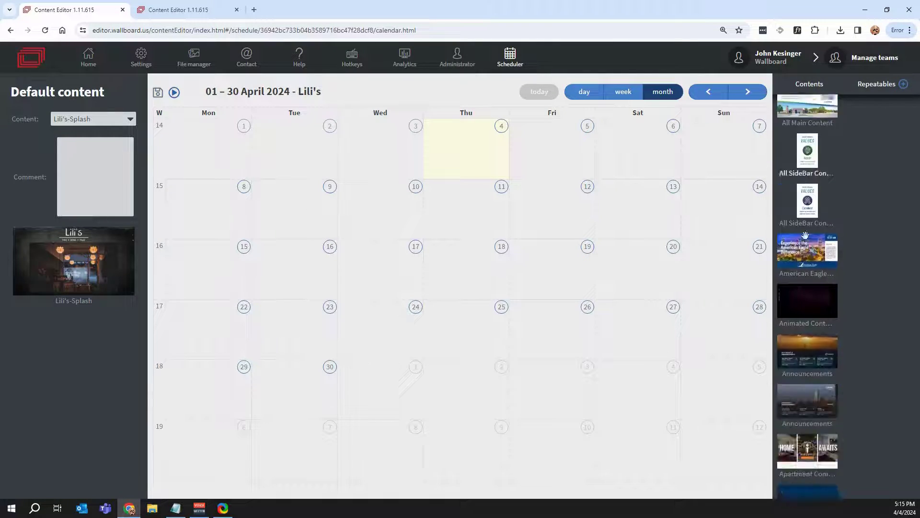
pyautogui.scroll(-12, 805, 235)
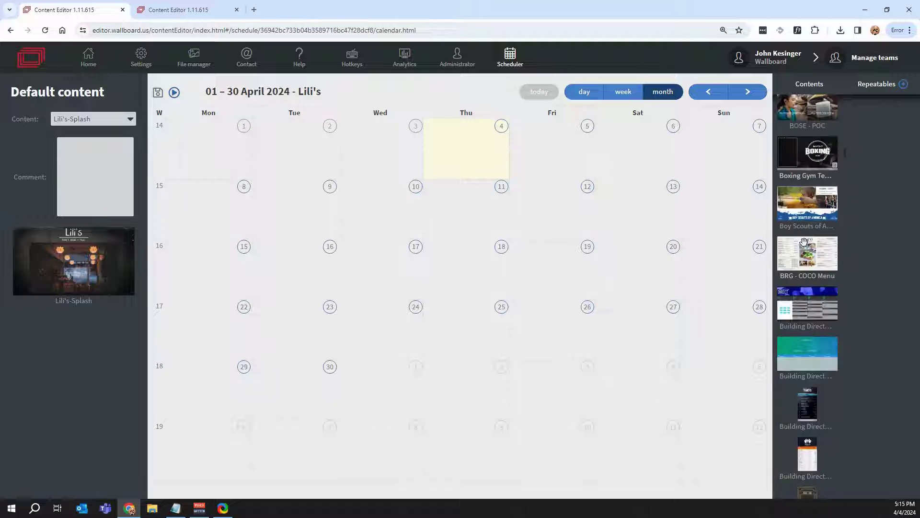
pyautogui.moveTo(805, 283); pyautogui.dragTo(469, 207)
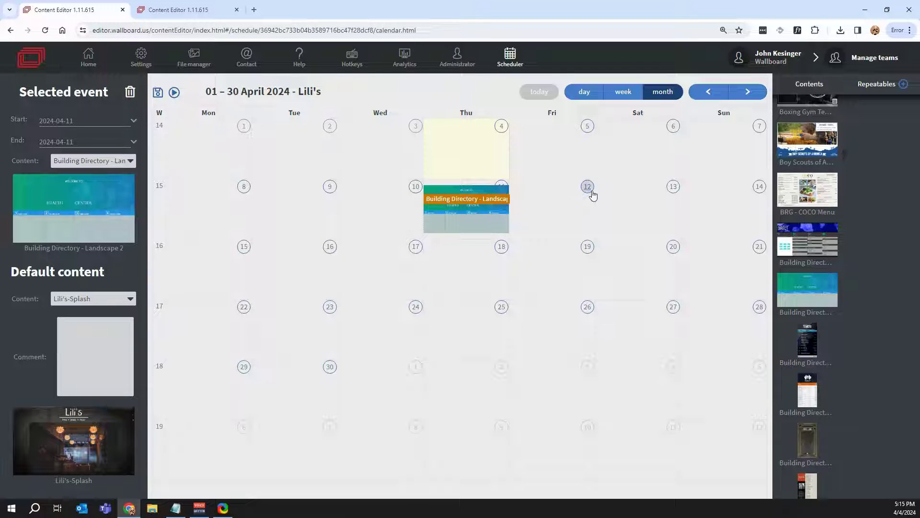
# On 12 April, schedule BRG - COCO Menu 11:00–12:30 and Building Directory 12:30–15:00.
pyautogui.click(588, 188)
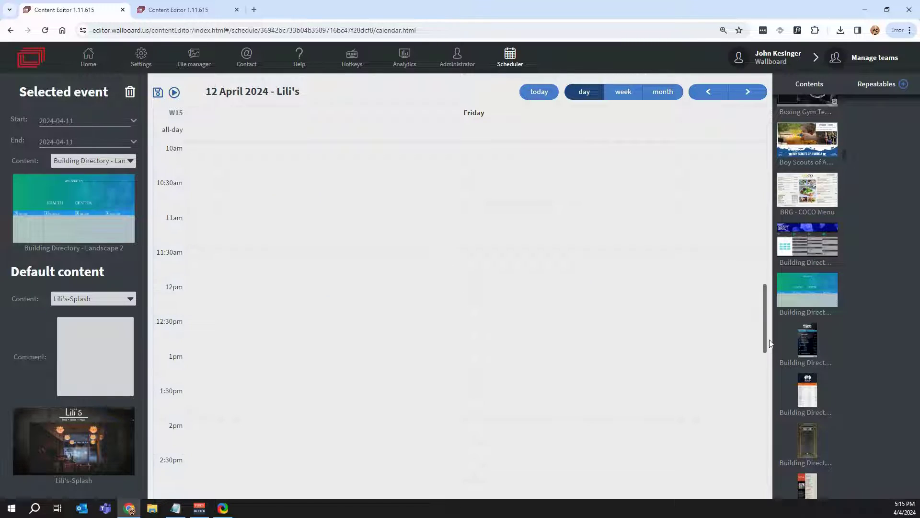
pyautogui.scroll(1, 810, 306)
pyautogui.moveTo(814, 261); pyautogui.dragTo(470, 317)
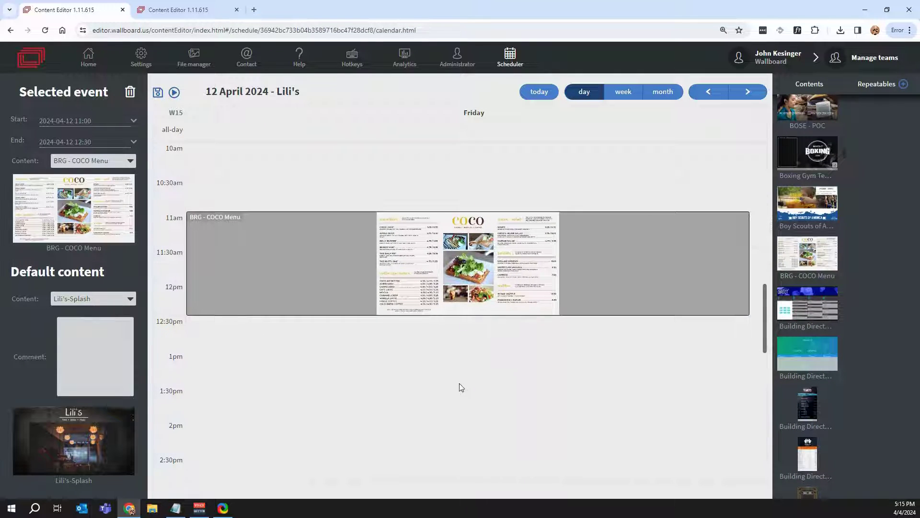
pyautogui.scroll(-3, 458, 384)
pyautogui.moveTo(815, 353); pyautogui.dragTo(483, 367)
# In April month view, place Landscape 2 on the 18th, Landscape 1 on the 19th, Building Directory 1 on the 26th.
pyautogui.scroll(1, 478, 382)
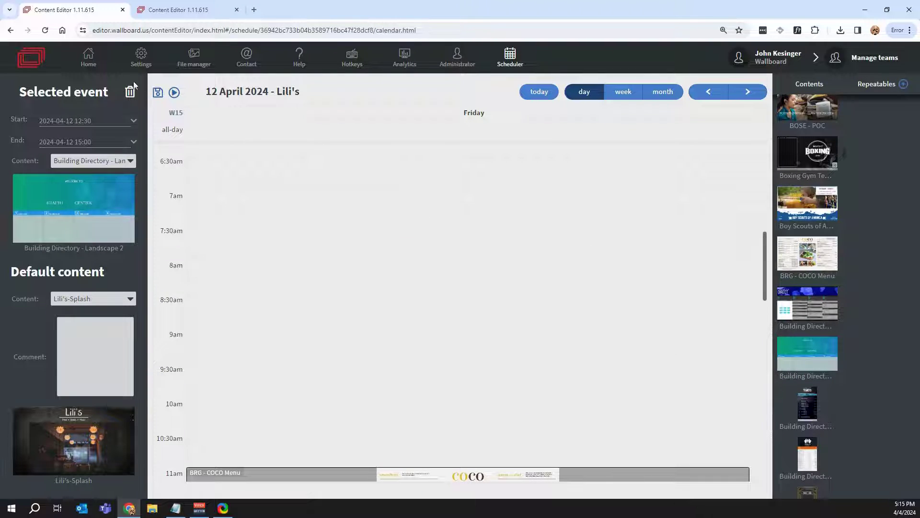
pyautogui.click(665, 92)
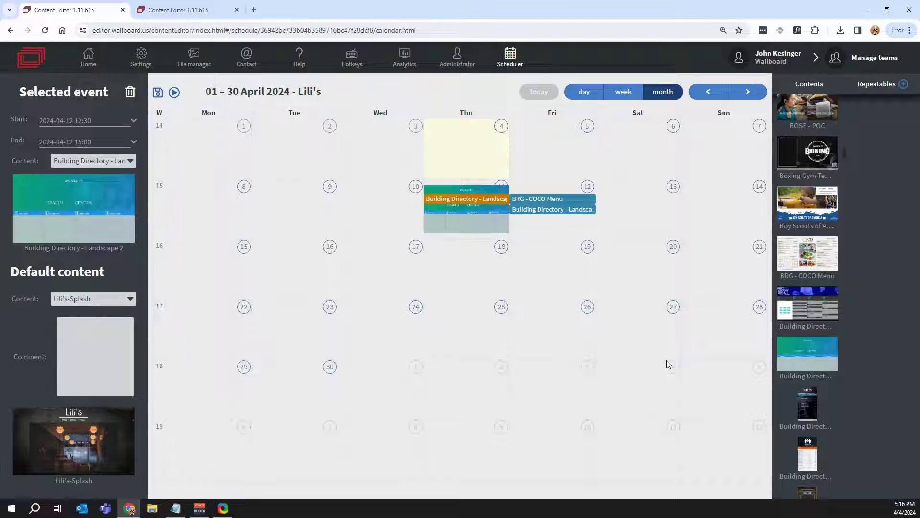
pyautogui.scroll(-3, 800, 372)
pyautogui.scroll(1, 800, 372)
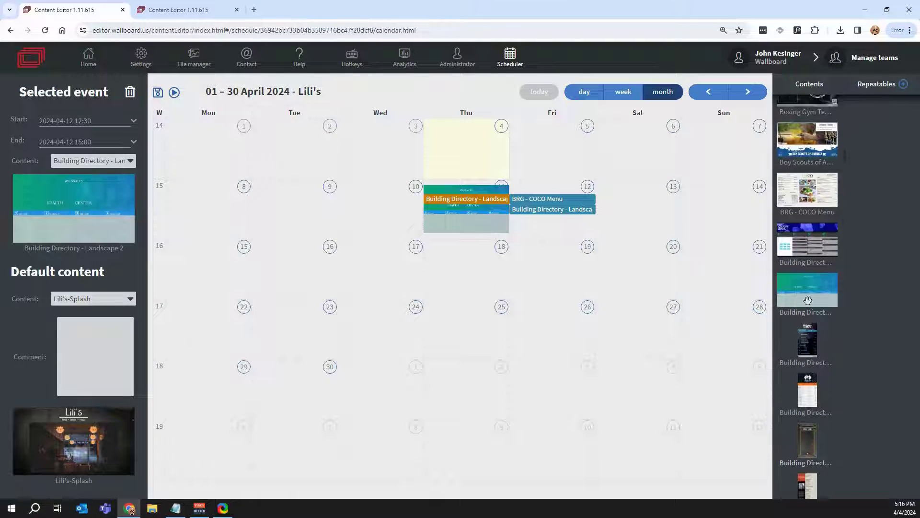
pyautogui.moveTo(793, 295); pyautogui.dragTo(454, 278)
pyautogui.moveTo(792, 250); pyautogui.dragTo(594, 254)
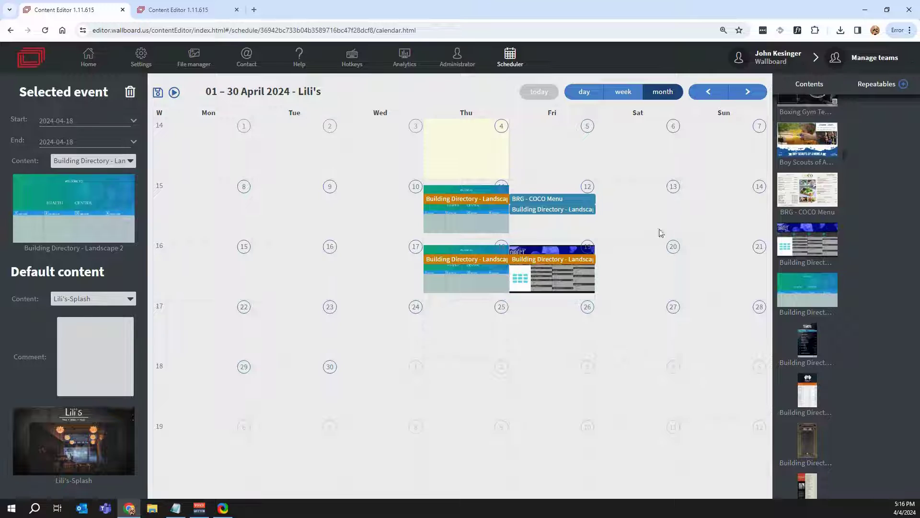
pyautogui.moveTo(796, 161); pyautogui.dragTo(750, 166)
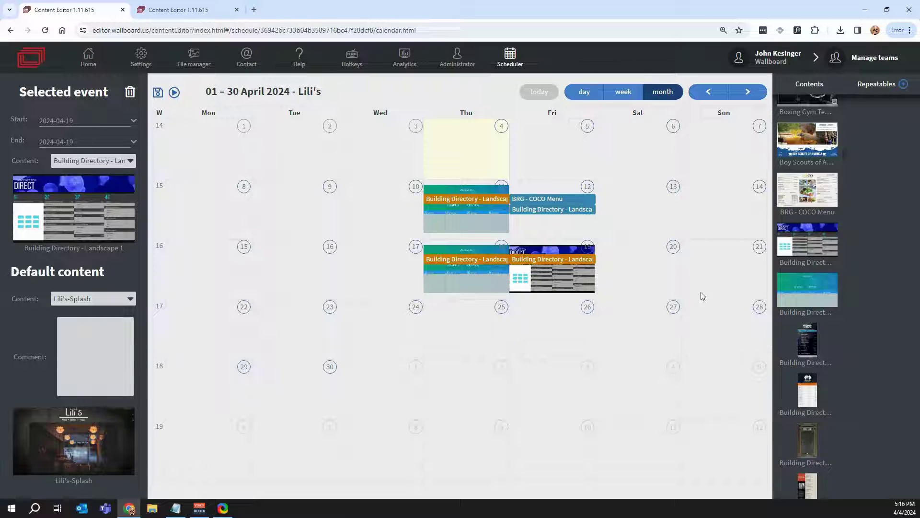
pyautogui.moveTo(809, 339); pyautogui.dragTo(551, 327)
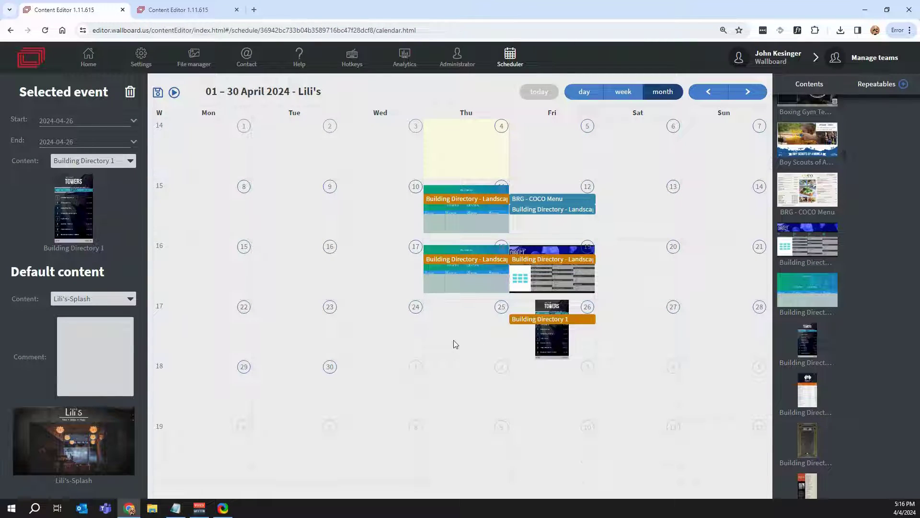
# Discard the unsaved schedule changes and bring up Preview Content's actions menu on the home page.
pyautogui.click(88, 56)
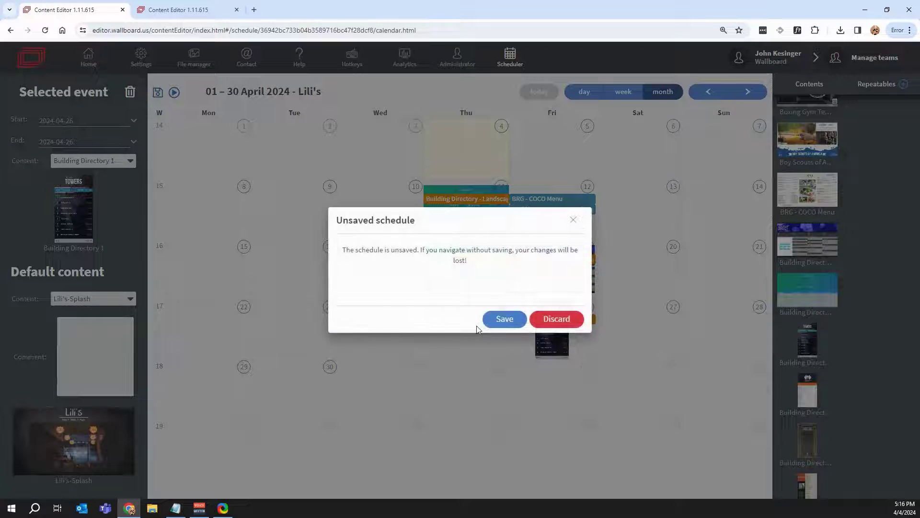
pyautogui.click(549, 320)
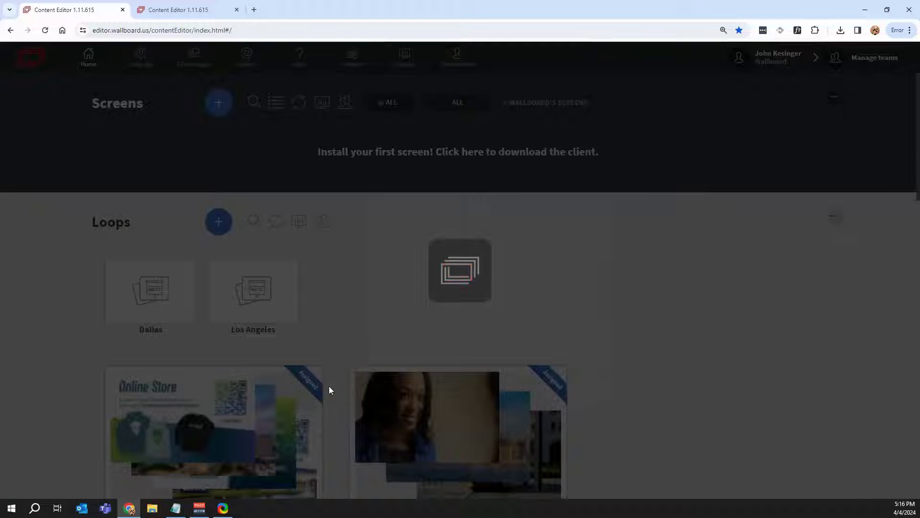
pyautogui.scroll(-20, 324, 404)
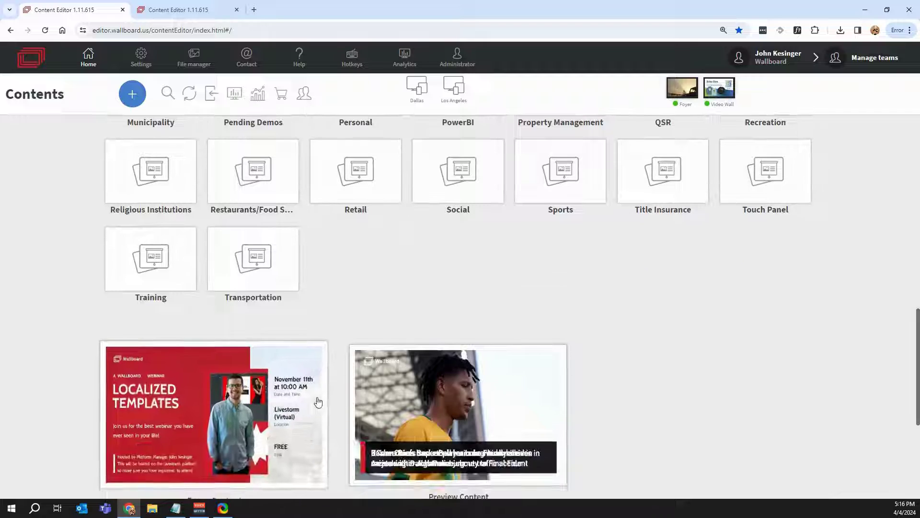
pyautogui.rightClick(430, 329)
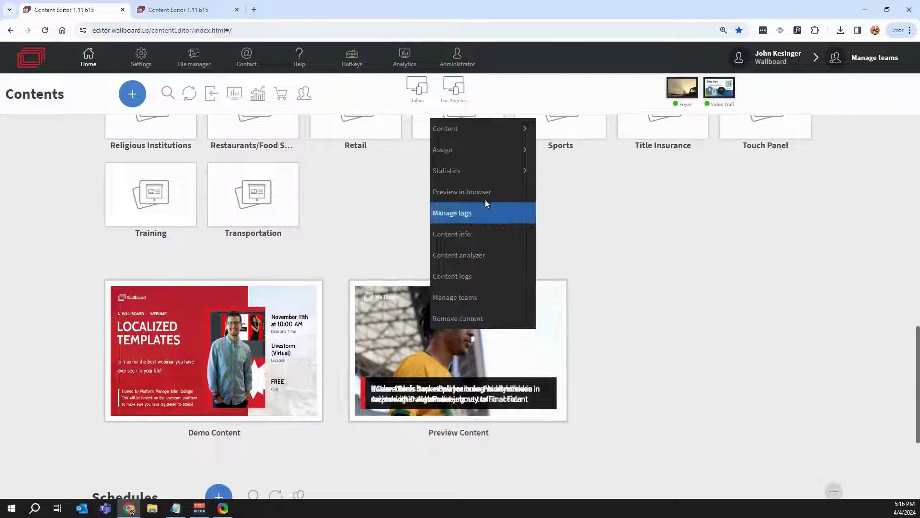